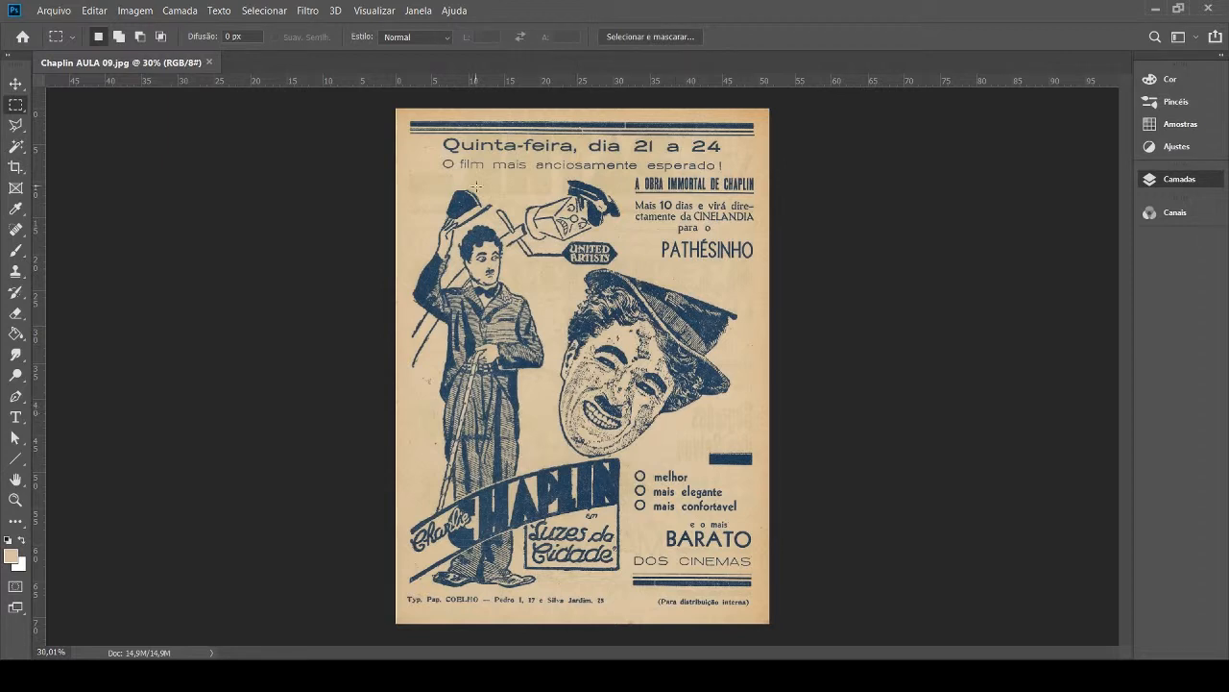
Try to select the beige background with the Magic Wand at tolerance 30 and fill it with white.
left_click(19, 151)
left_click(402, 177)
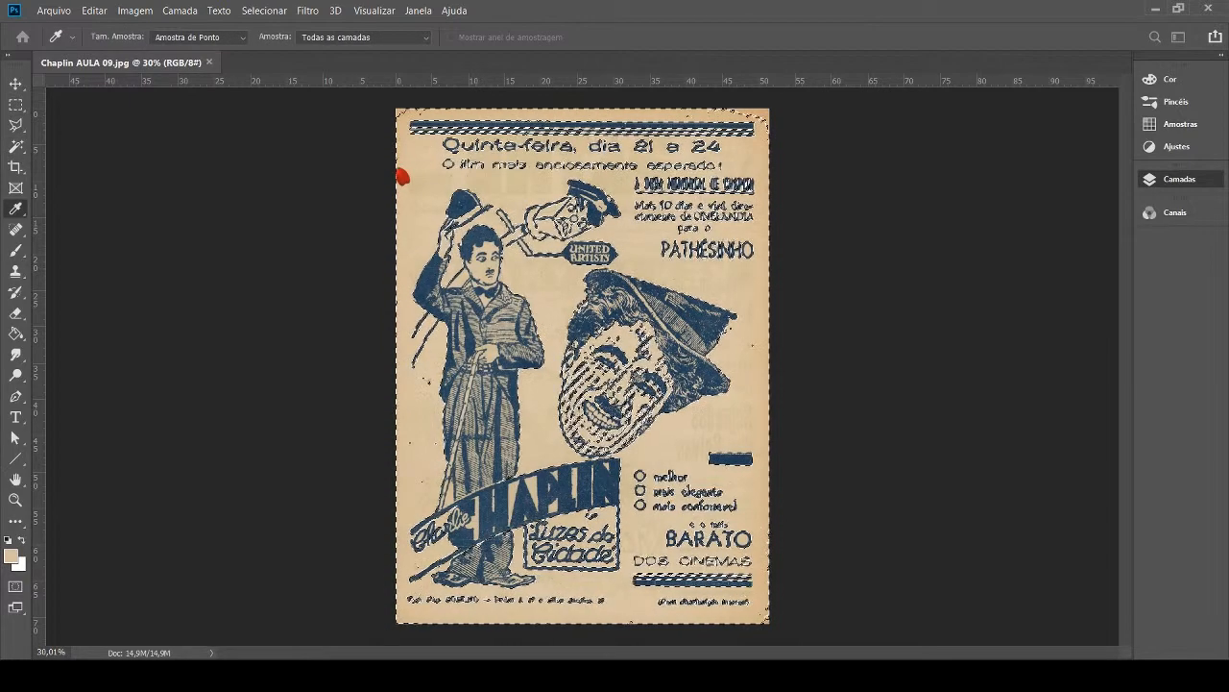
left_click(398, 169)
key("x")
key("alt+BackSpace")
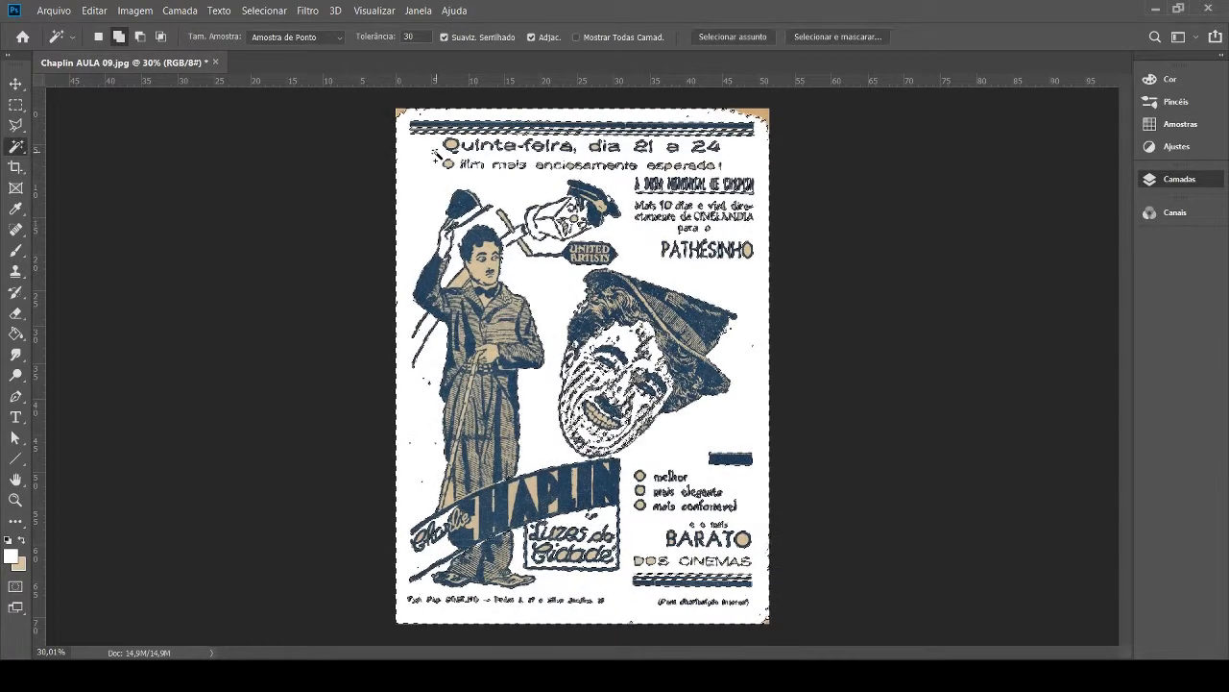
scroll(452, 162, "up", 2)
scroll(449, 164, "up", 15)
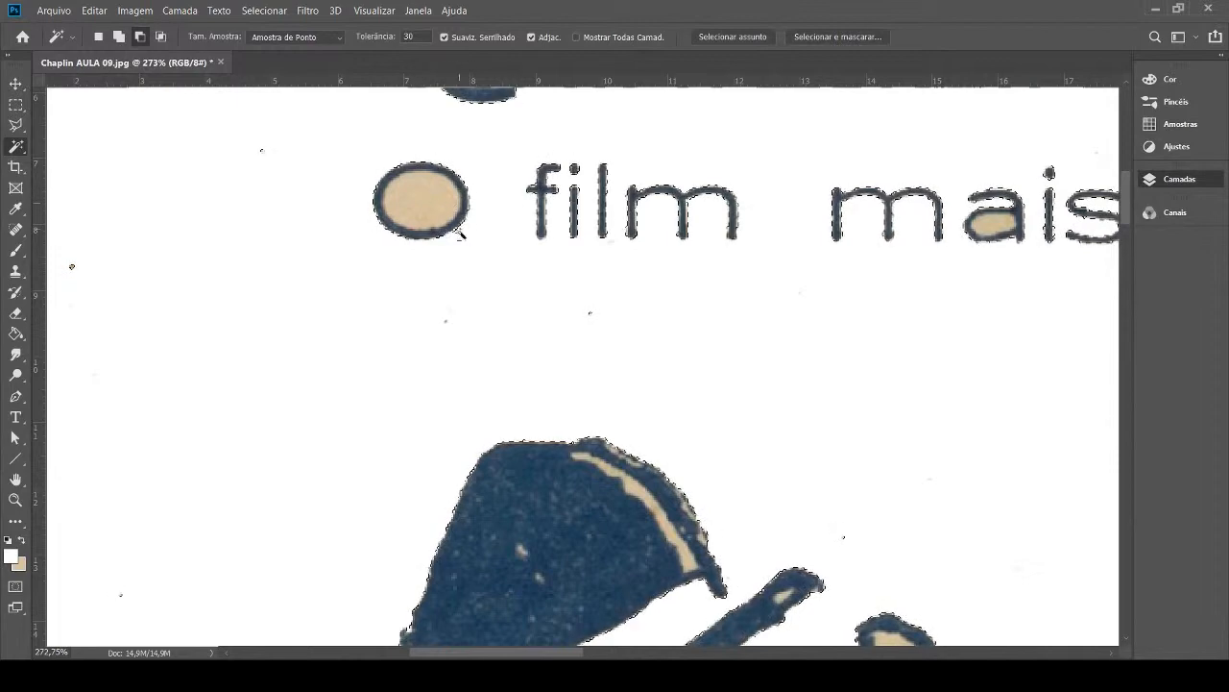
scroll(413, 230, "down", 6)
scroll(411, 235, "down", 4)
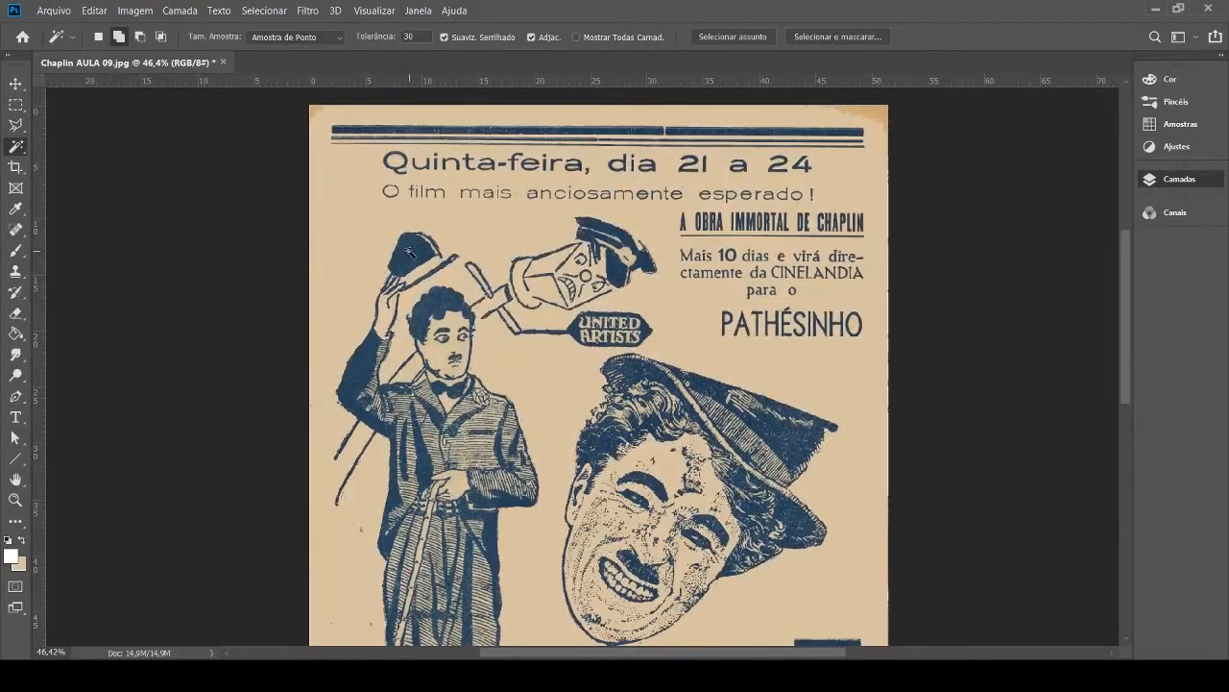
Select the beige background with Color Range at fuzziness 59, fill it with white at 100% opacity, and deselect.
scroll(410, 252, "down", 2)
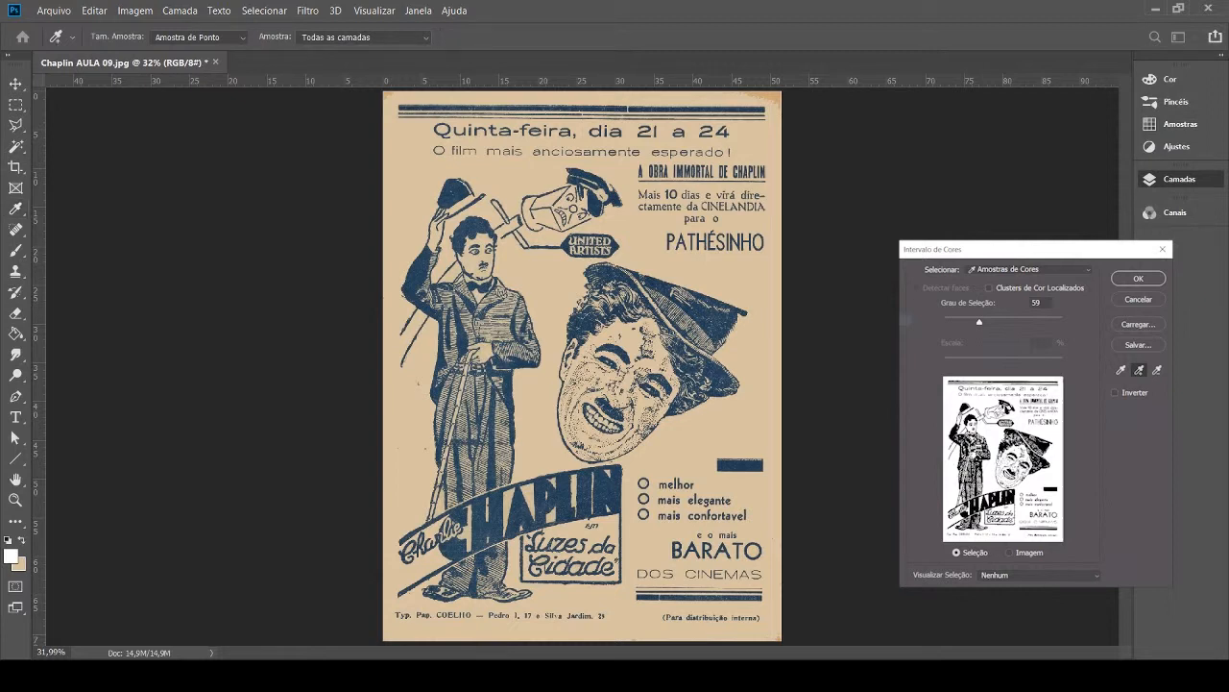
left_click(414, 163)
key("Return")
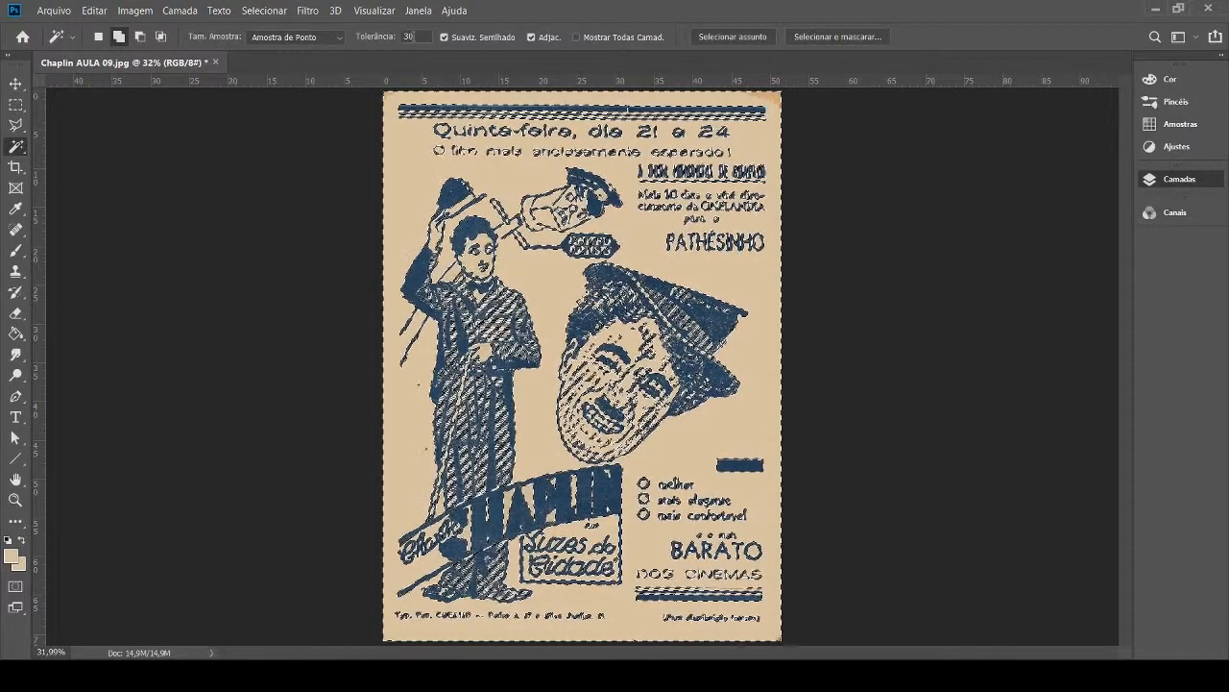
key("i")
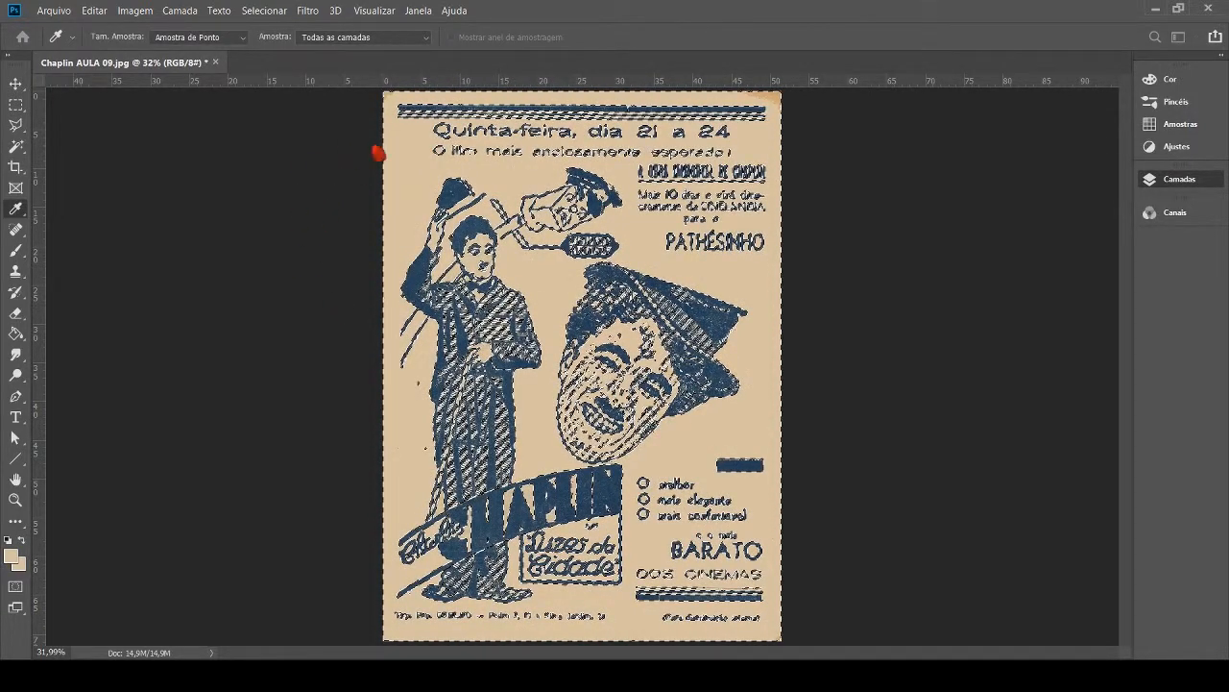
key("shift+F5")
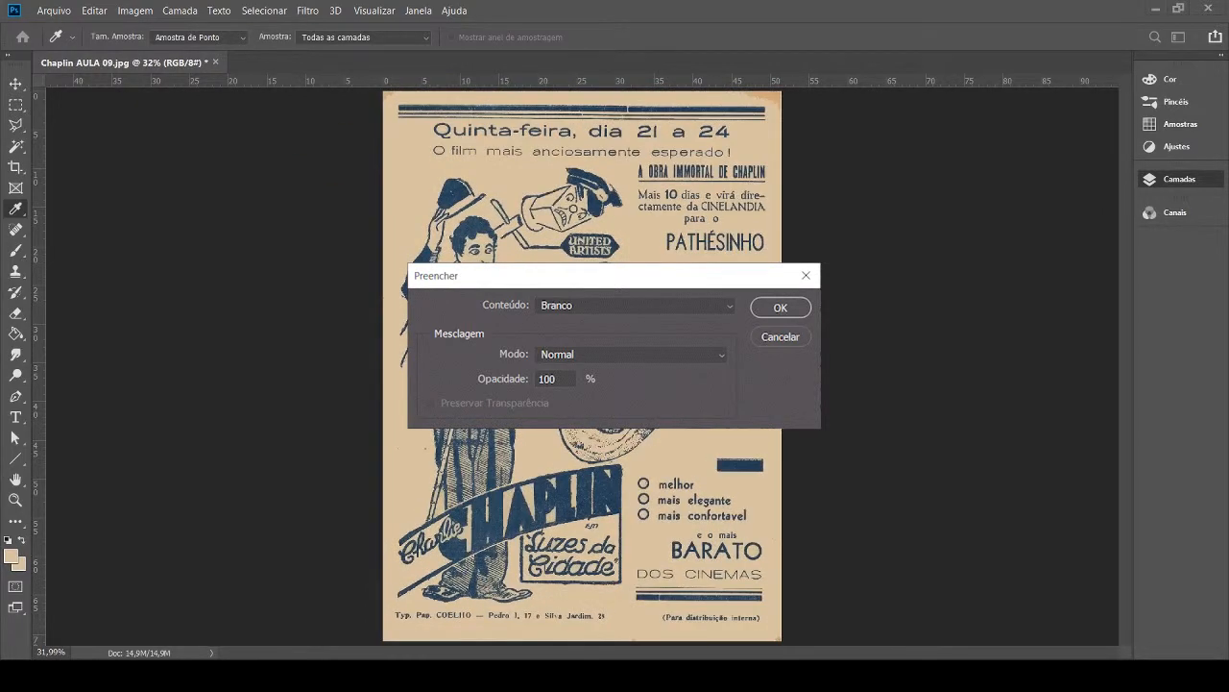
key("Return")
key("w")
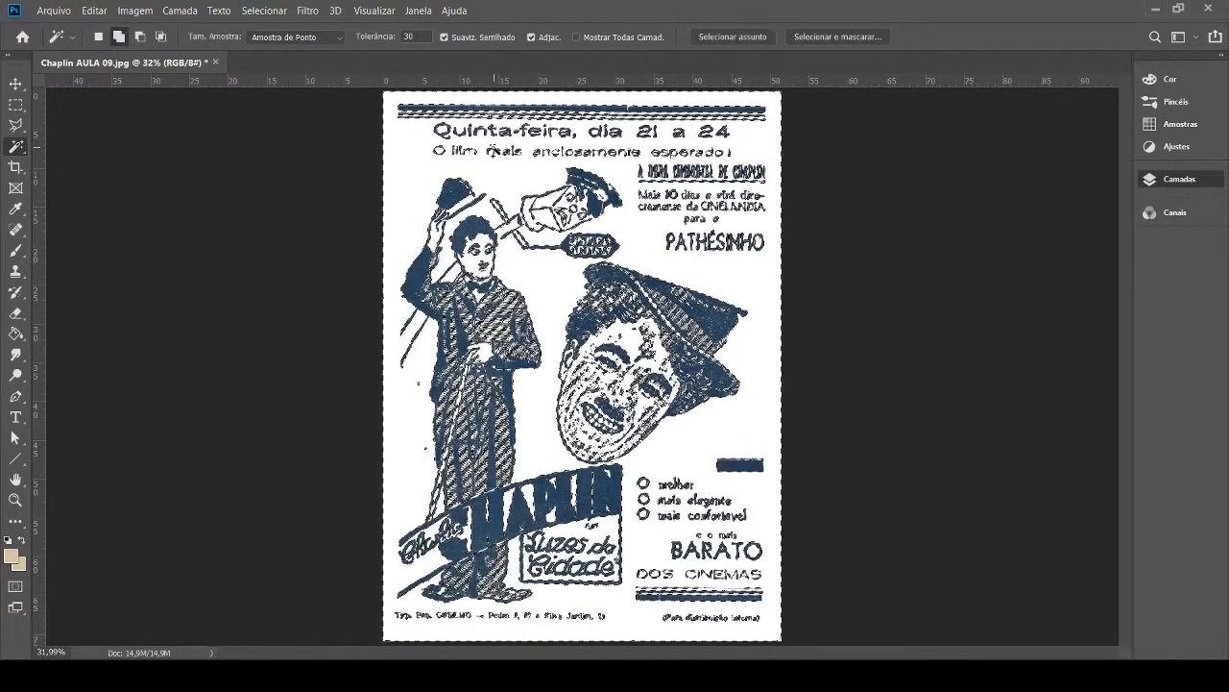
key("ctrl+d")
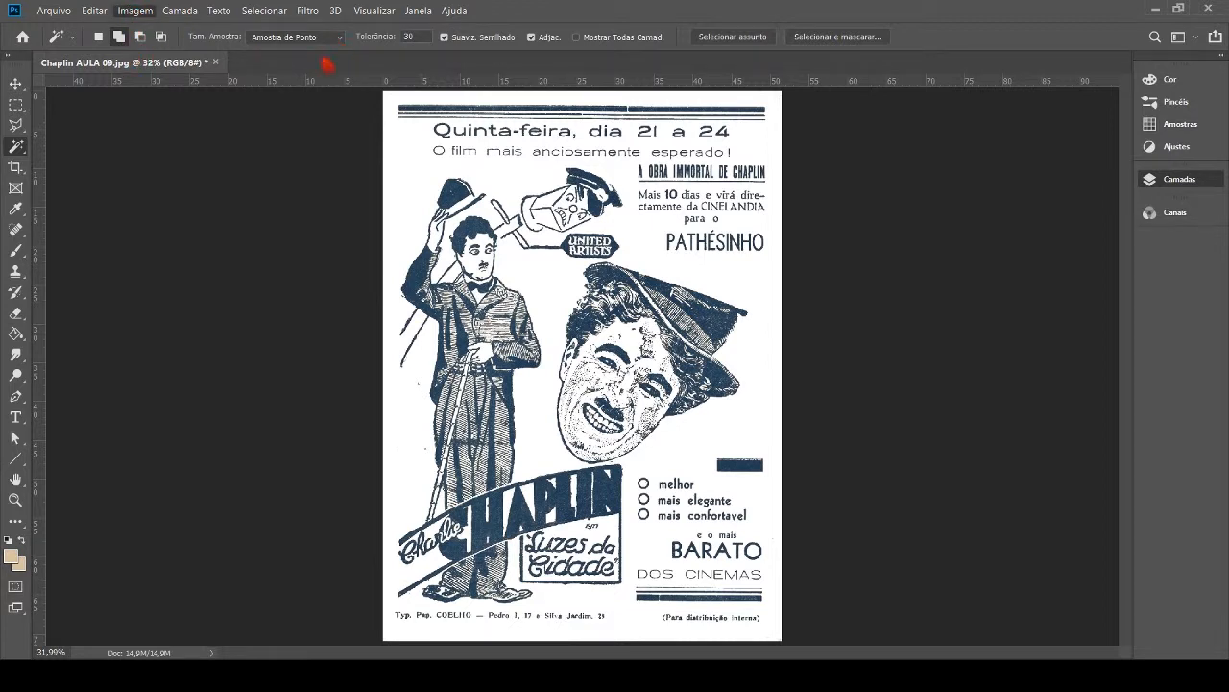
Apply a tonal adjustment to the whole image to darken the blue artwork.
key("i")
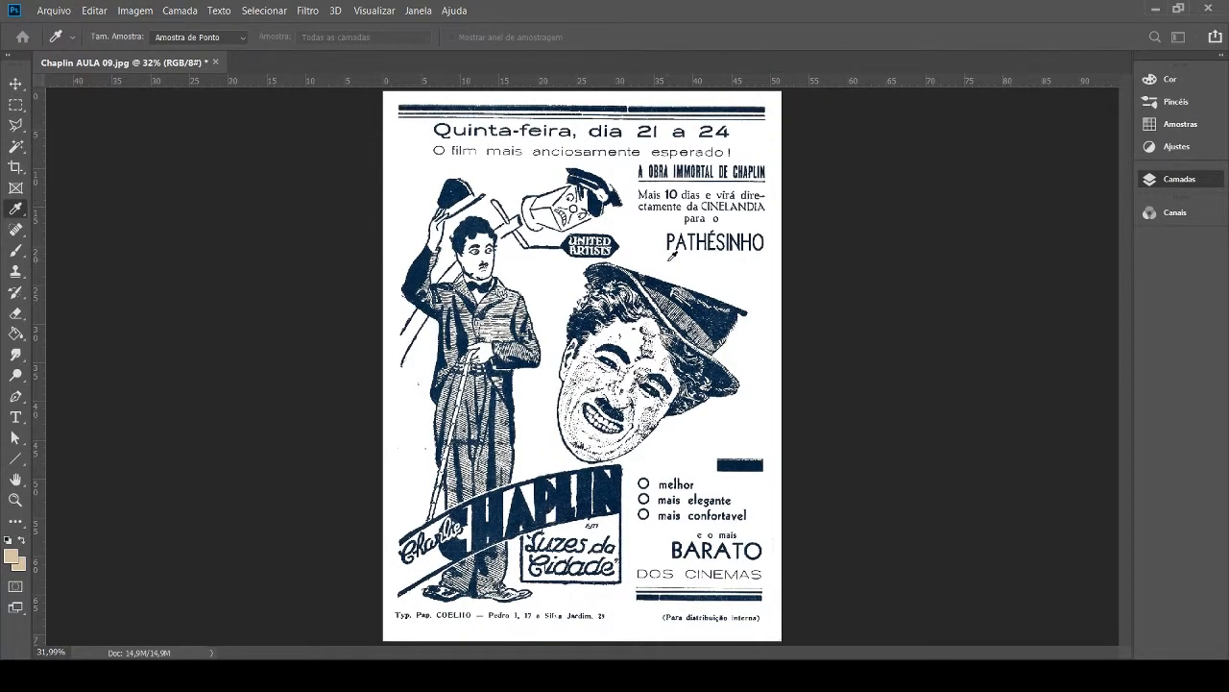
key("w")
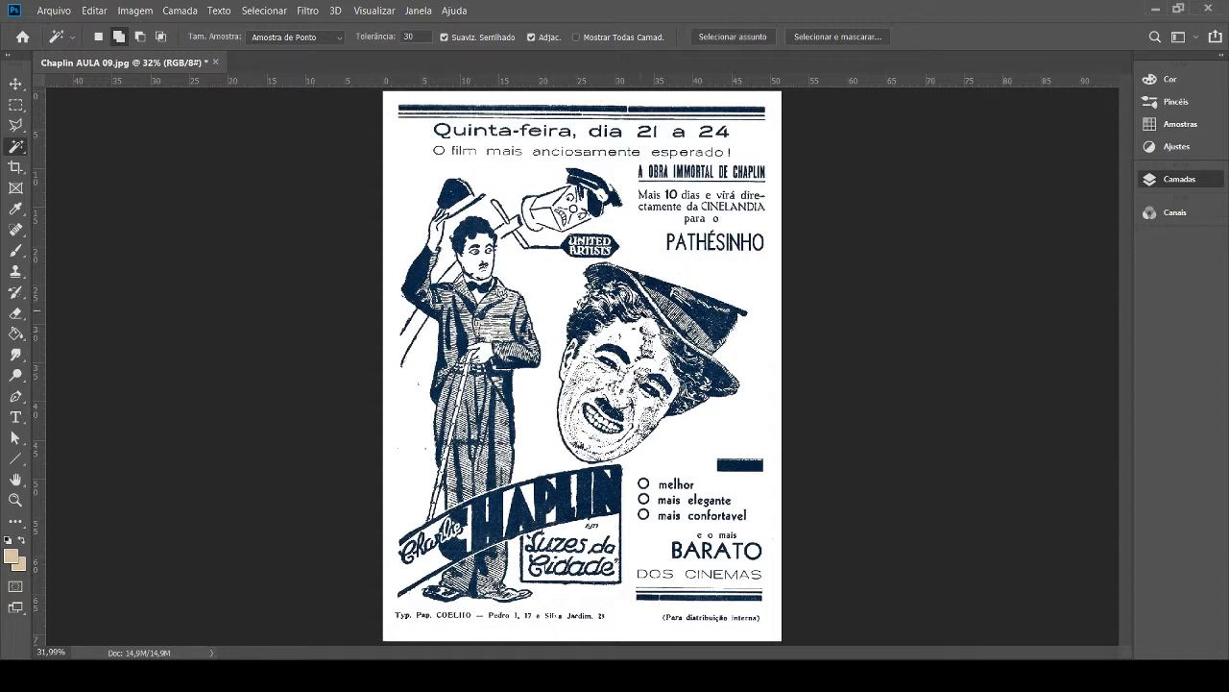
Outline the large smiling face and its hat with a closed Polygonal Lasso selection.
left_click(16, 125)
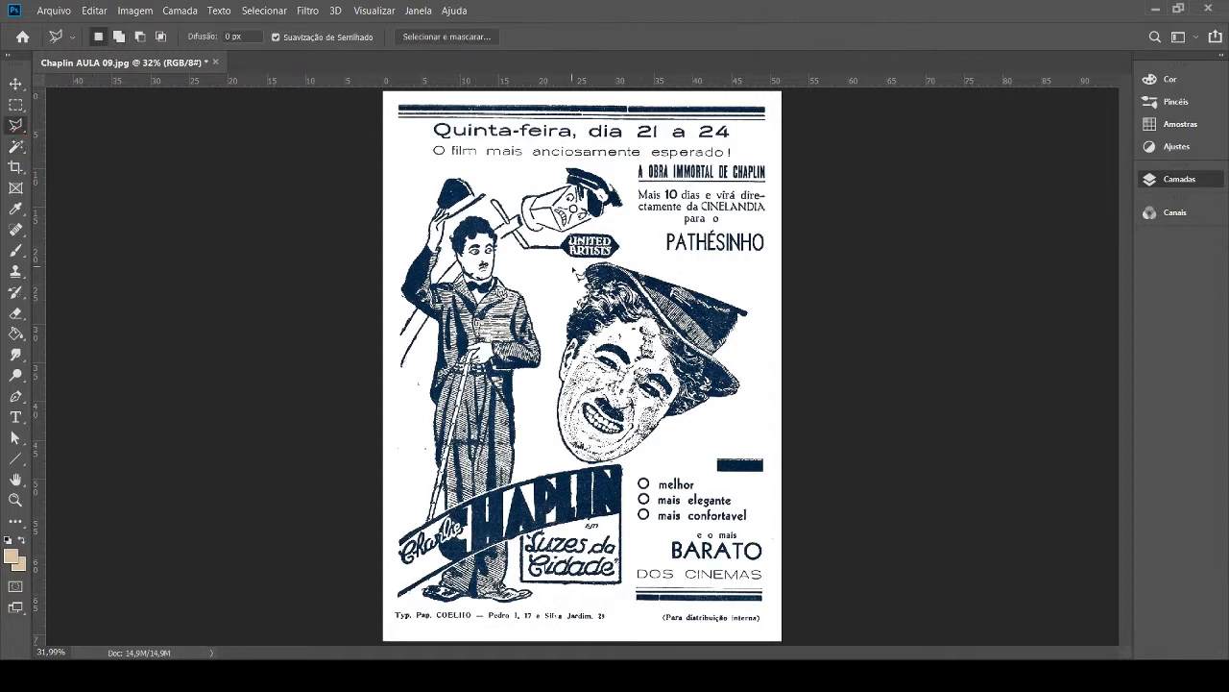
left_click(573, 262)
left_click(708, 274)
left_click(766, 311)
left_click(735, 427)
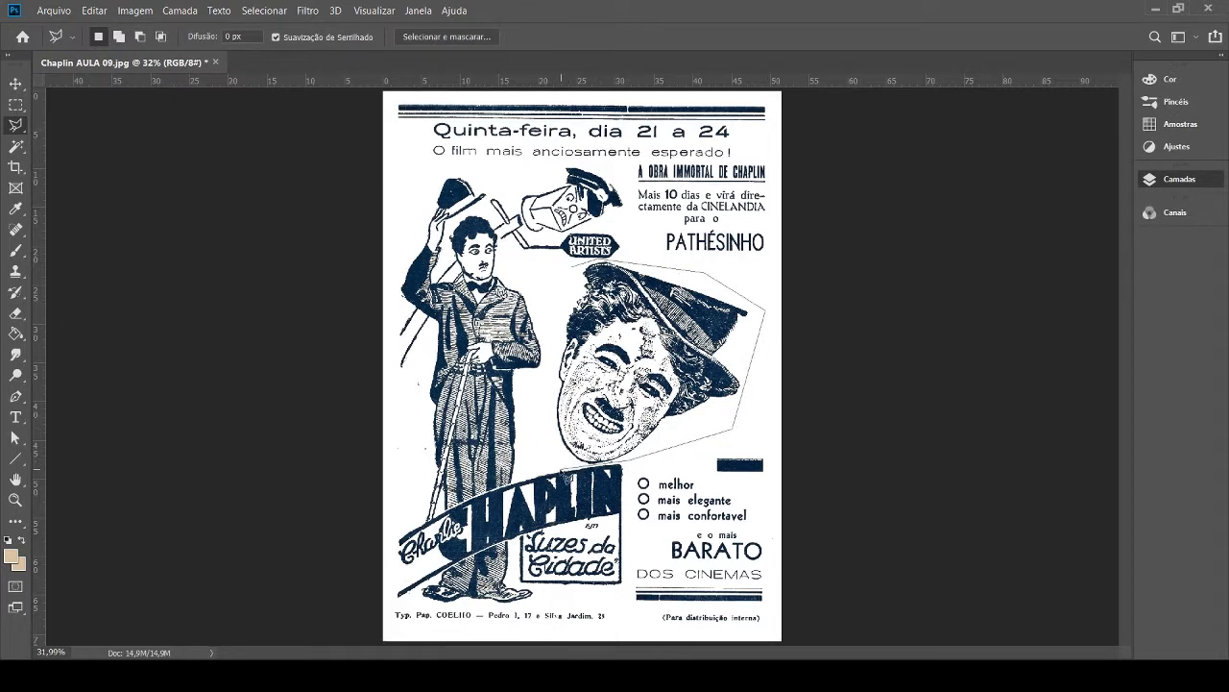
left_click(556, 469)
left_click(548, 386)
left_click(575, 272)
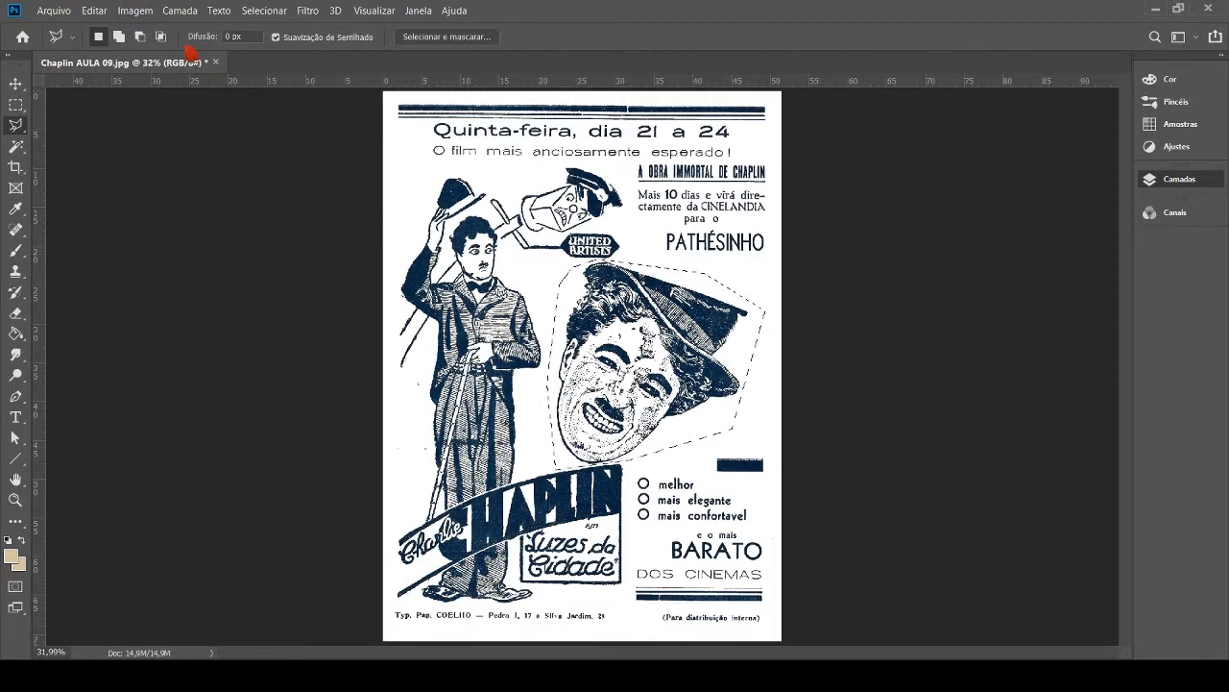
Convert the locked background into an editable layer named Fundo, keeping the face selection.
key("ctrl+d")
key("ctrl+shift+d")
key("Delete")
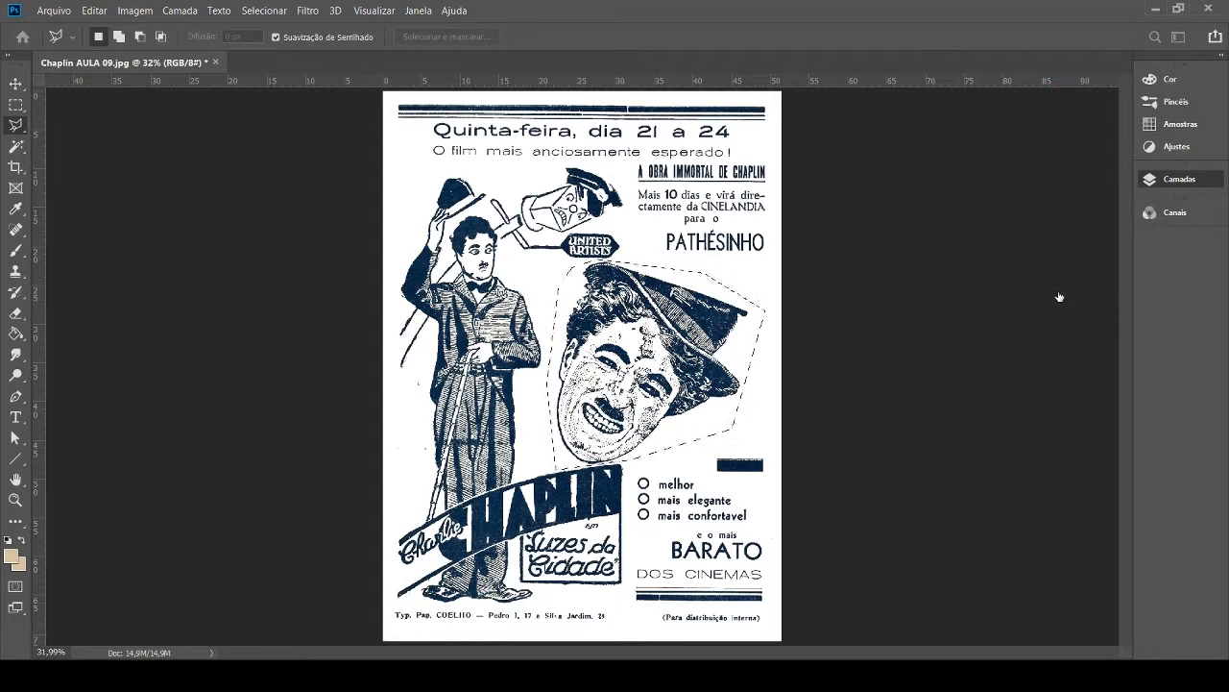
left_click(790, 200)
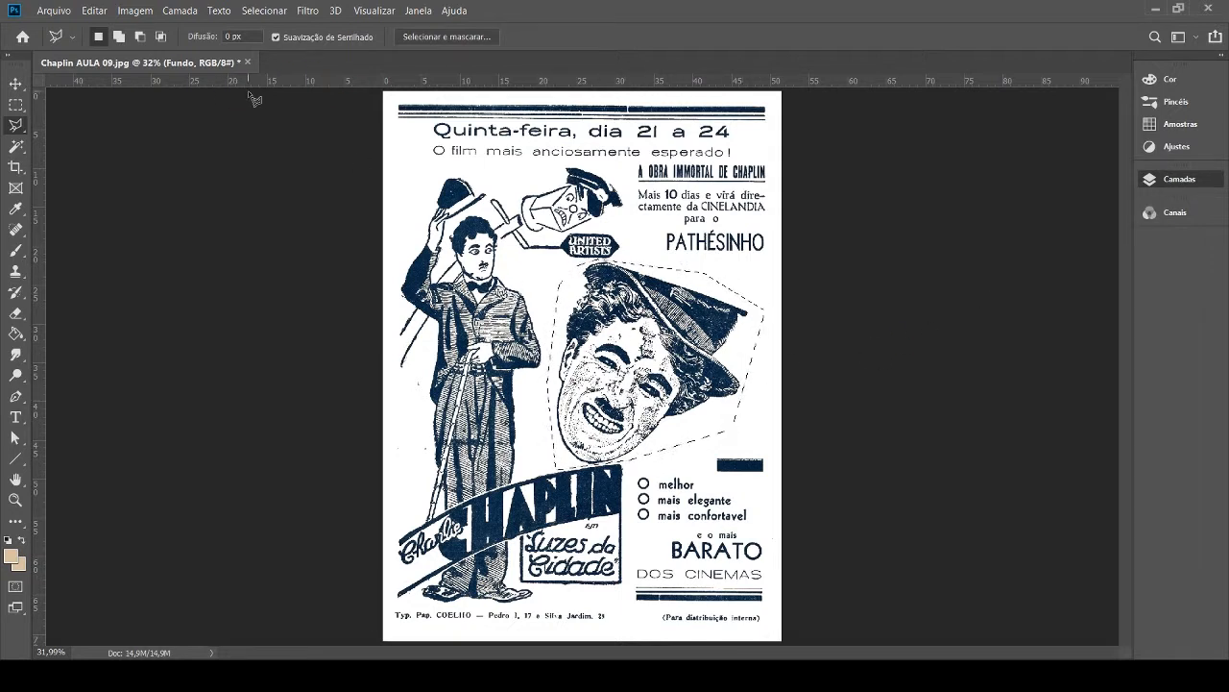
Cut the selected face from the Fundo layer and paste it in its original place on a layer named Rosto.
key("Delete")
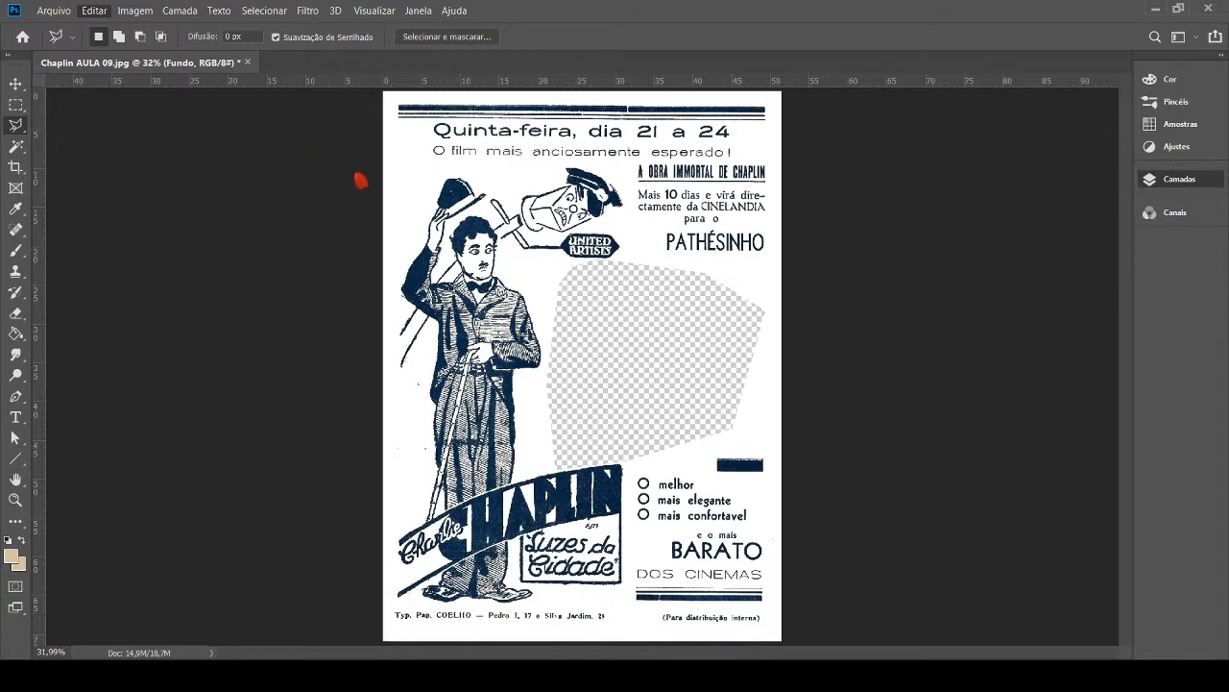
key("ctrl+v")
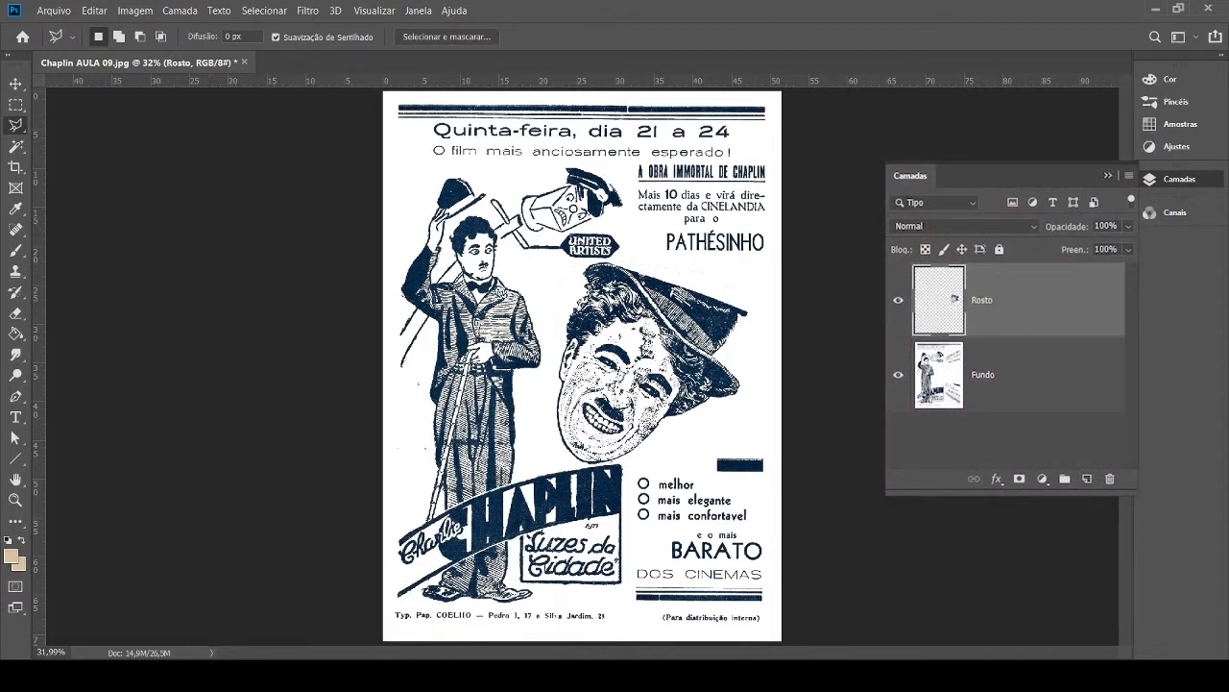
Toggle the visibility of the Rosto layer and isolate it from Fundo to examine the separated face.
left_click(898, 300)
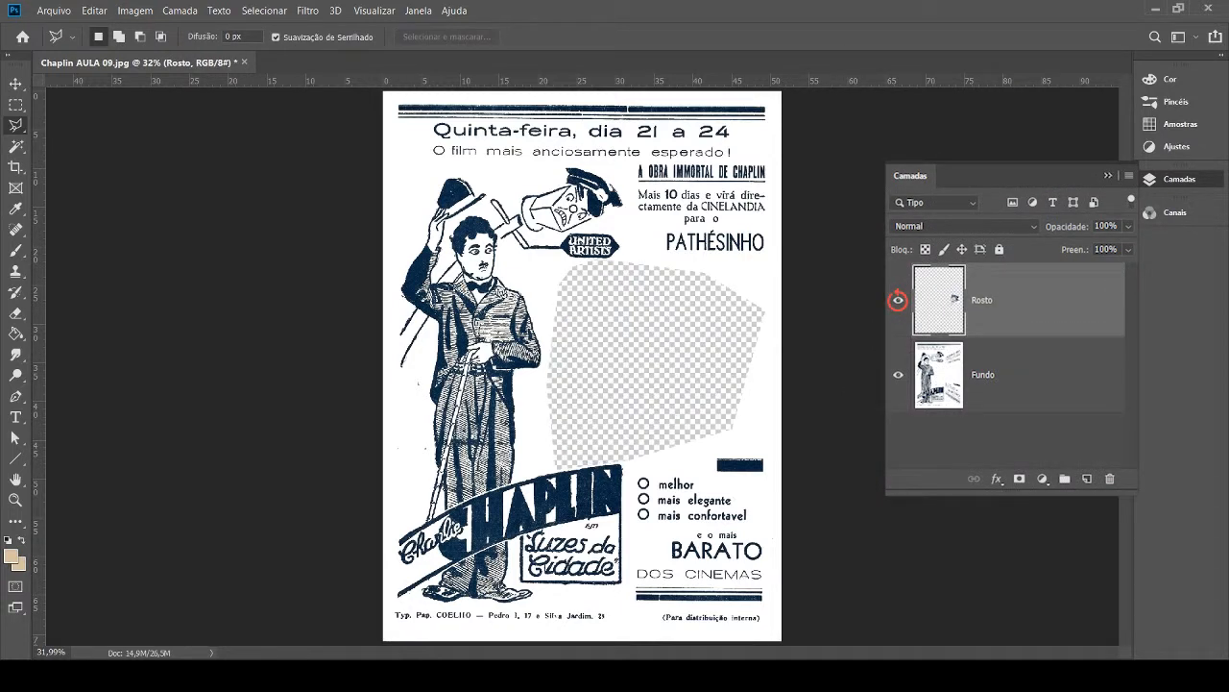
left_click(898, 299)
left_click(898, 300)
left_click(898, 300)
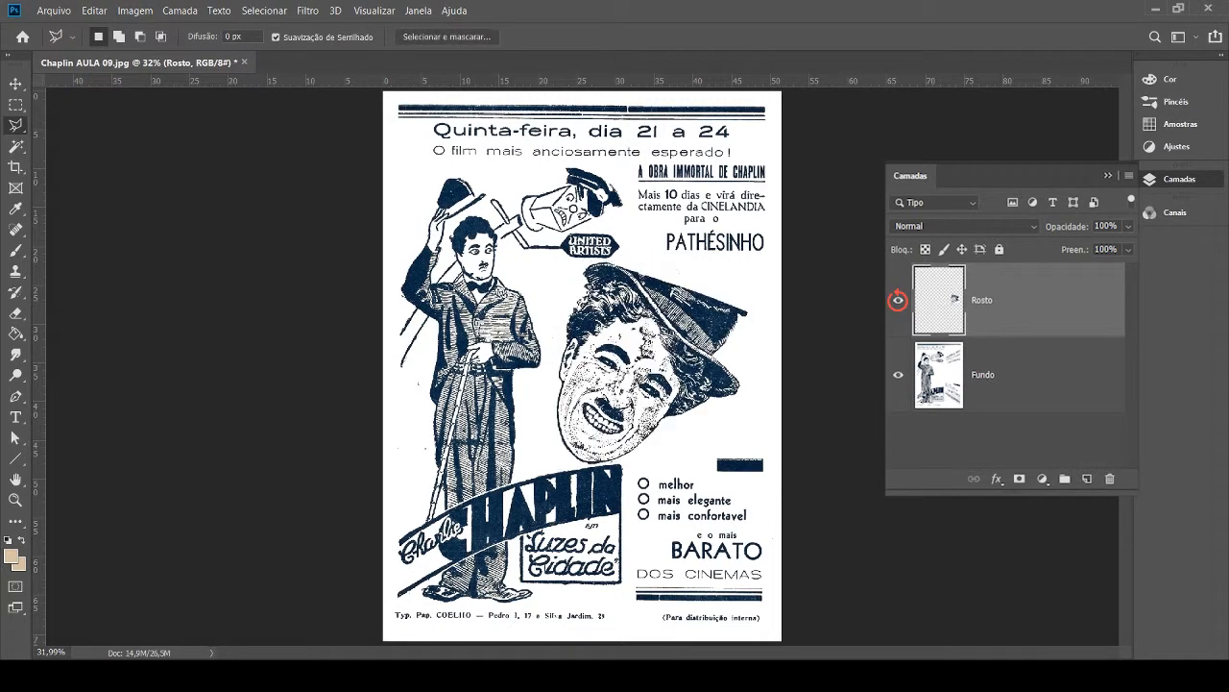
left_click(898, 299, "alt")
left_click(898, 300, "alt")
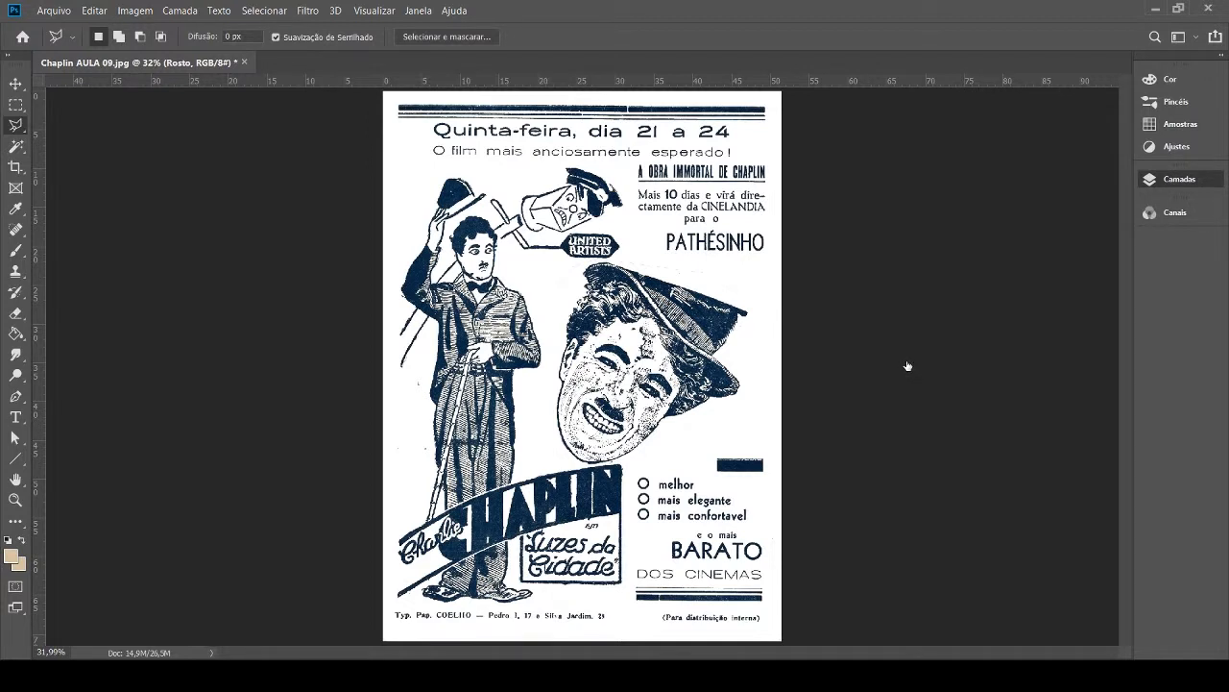
left_click(907, 366)
left_click(907, 366, "alt")
left_click(908, 366)
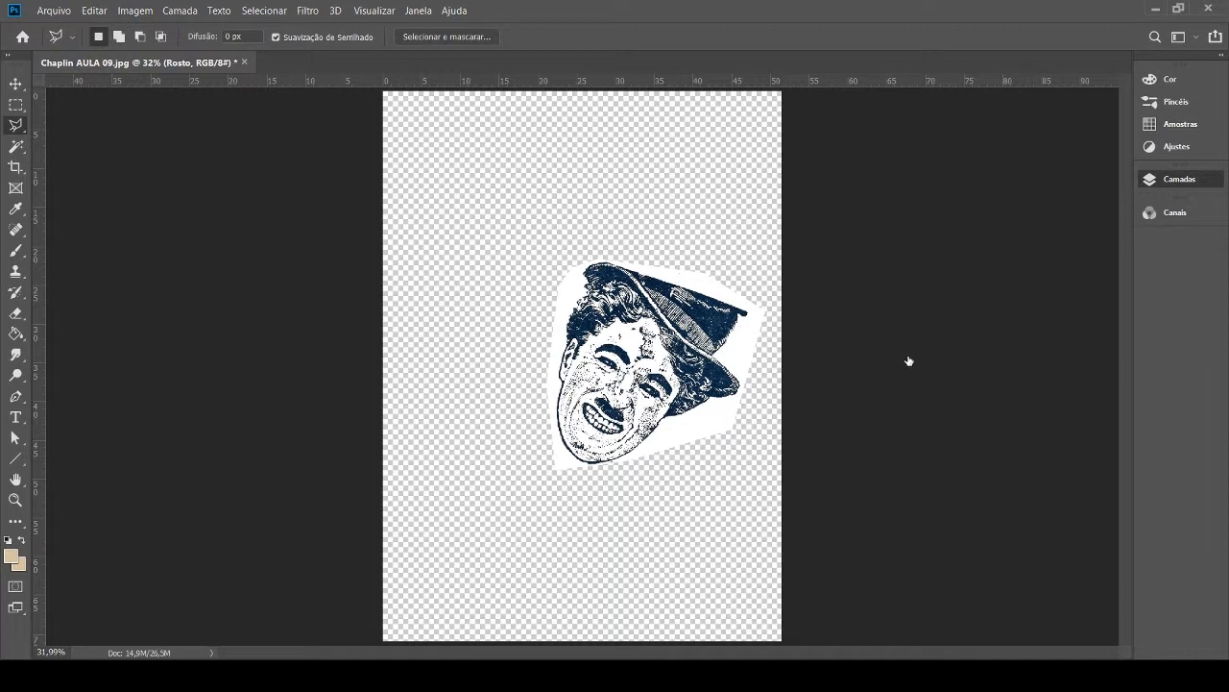
left_click(909, 361)
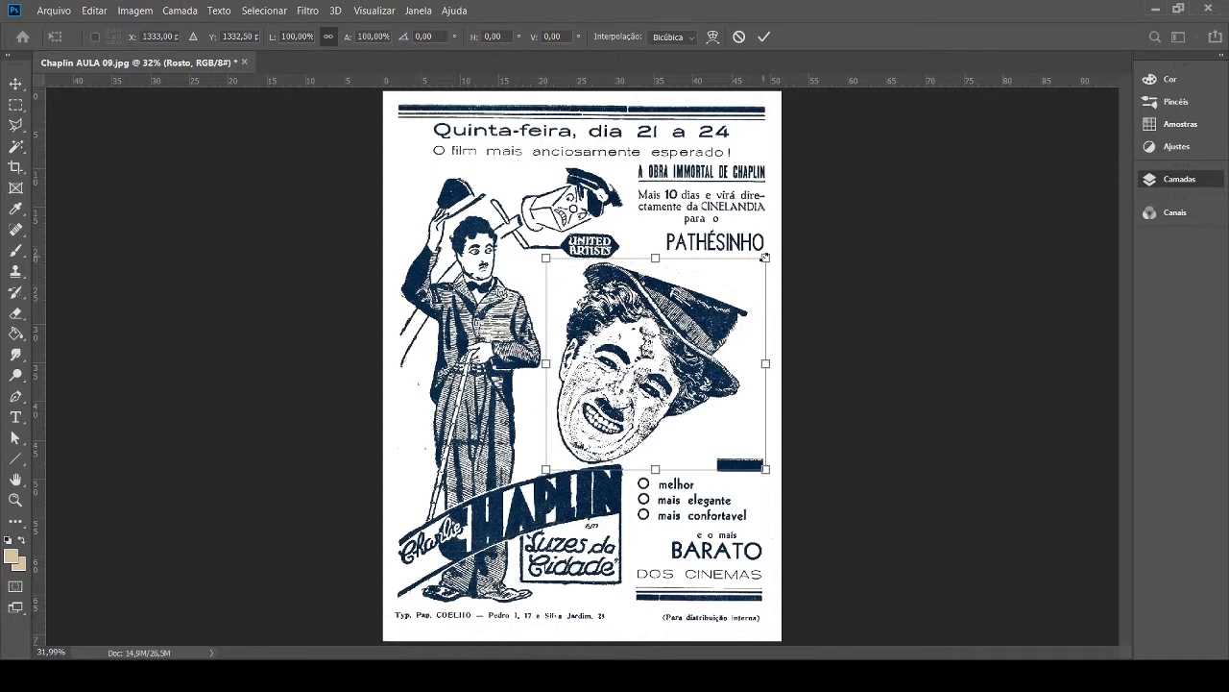
Scale the face on the Rosto layer down to about 62% and move it into the middle of the transparent area.
left_click_drag(766, 257, 655, 336)
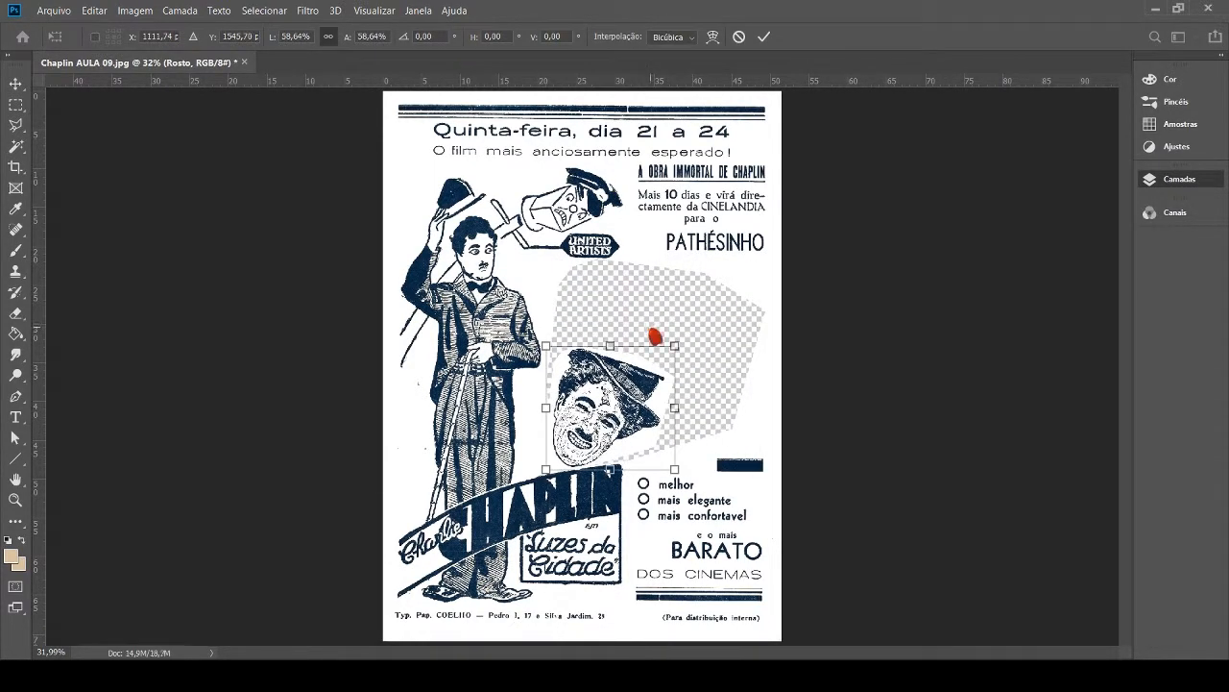
left_click_drag(591, 417, 637, 385)
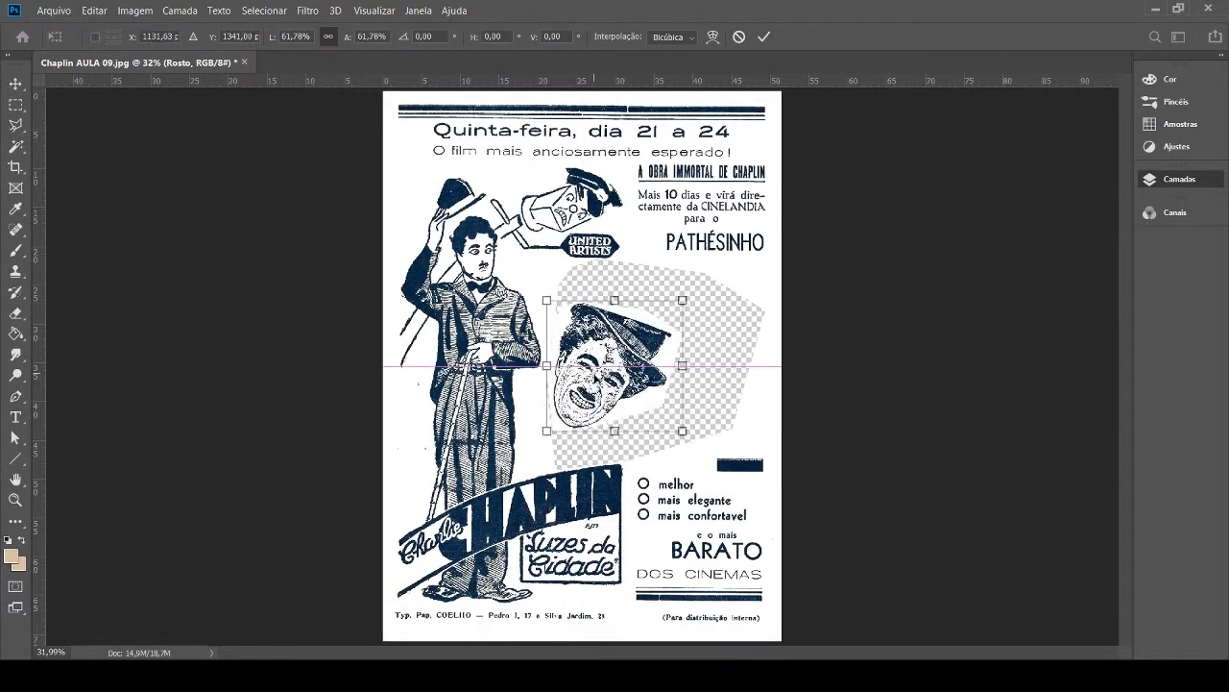
left_click_drag(595, 378, 649, 380)
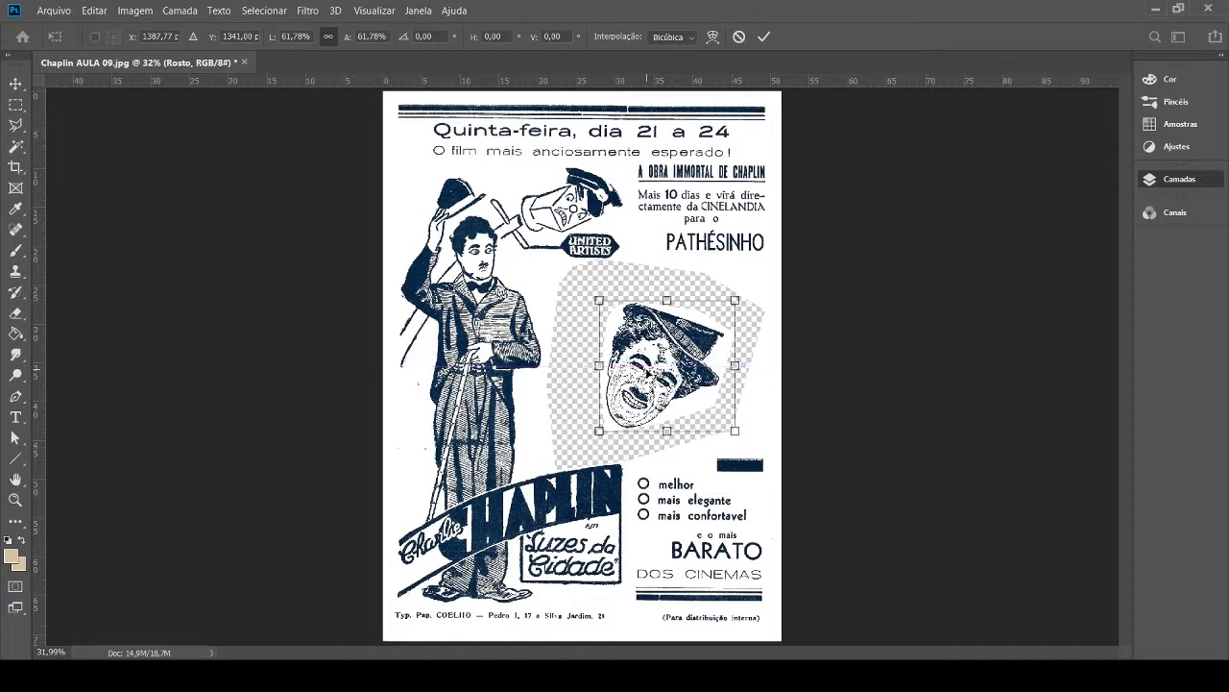
key("Return")
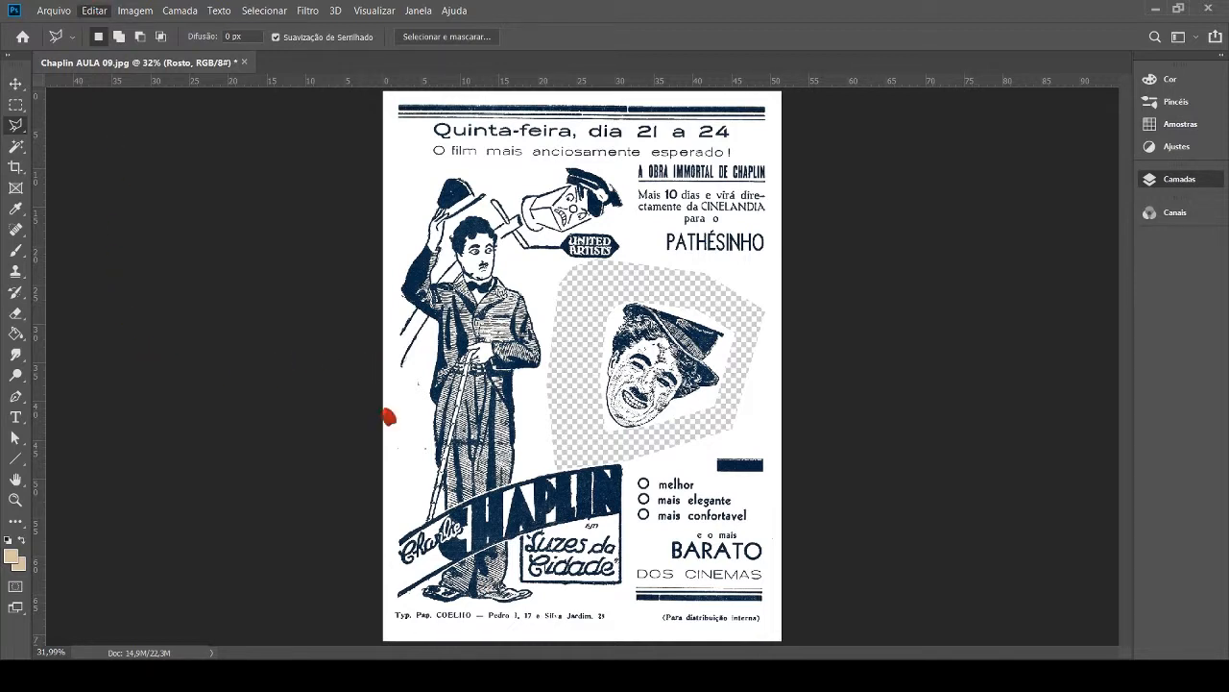
Rotate the face on the Rosto layer by about -71° and shift it slightly down within the transparent area.
key("ctrl+t")
left_click_drag(742, 293, 626, 276)
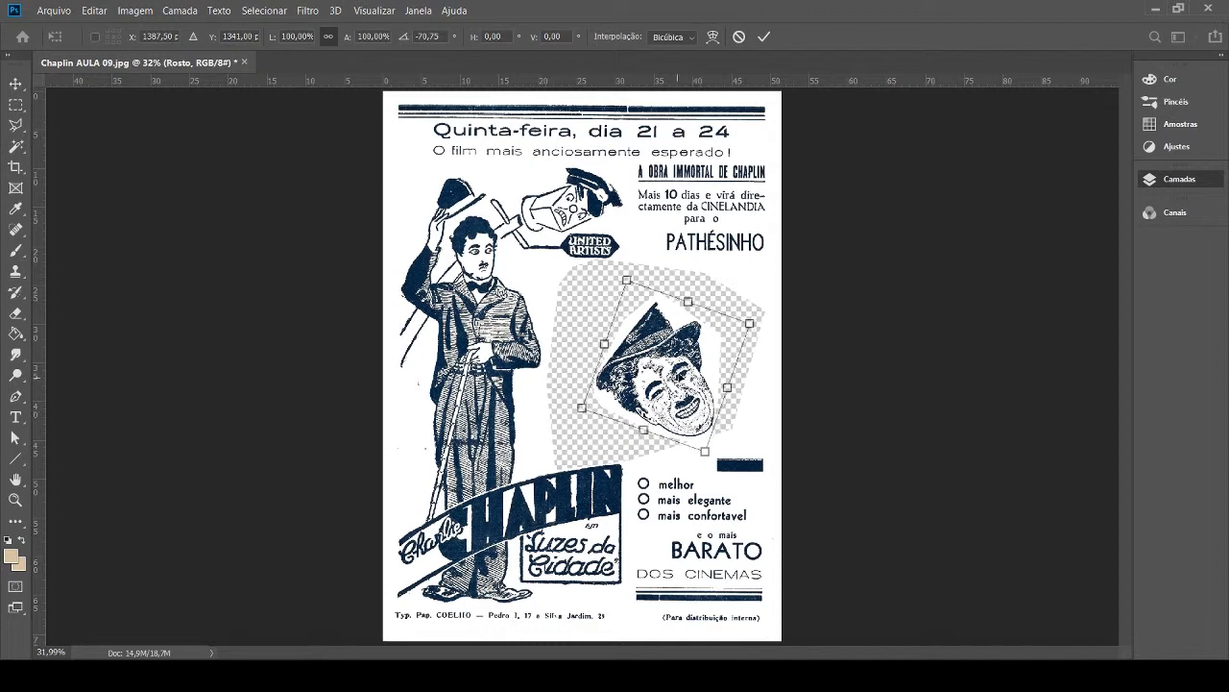
mouse_move(689, 391)
left_mouse_down()
mouse_move(663, 381)
mouse_move(672, 404)
left_mouse_up()
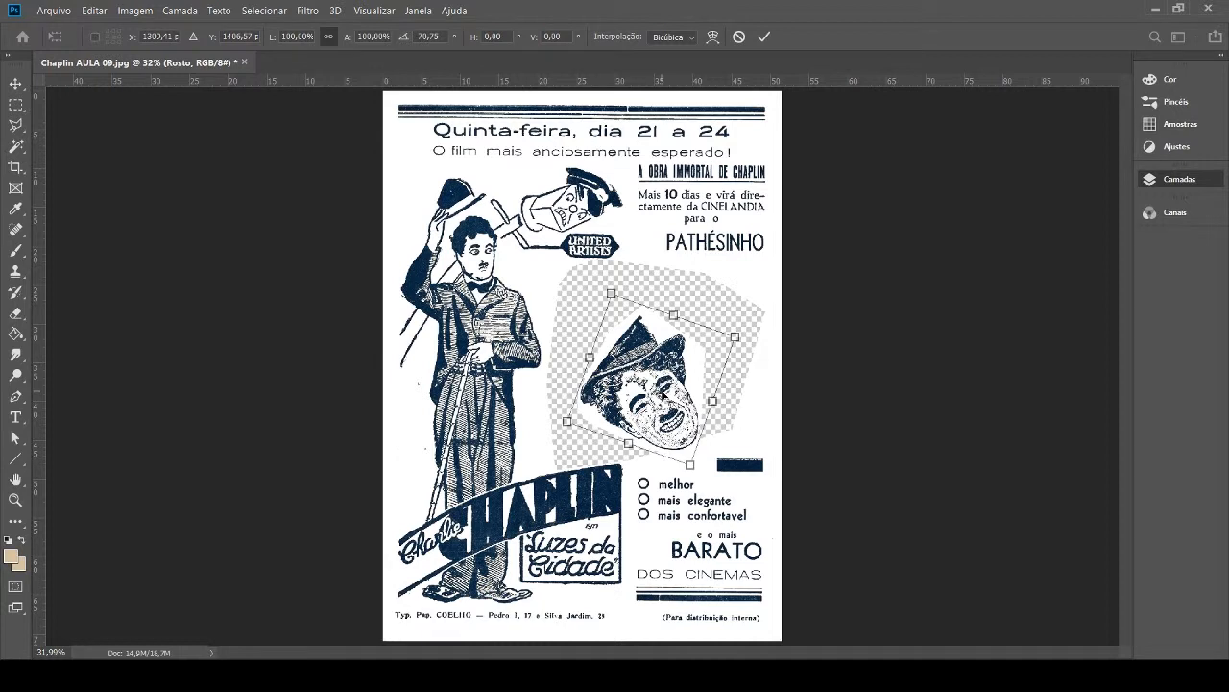
key("l")
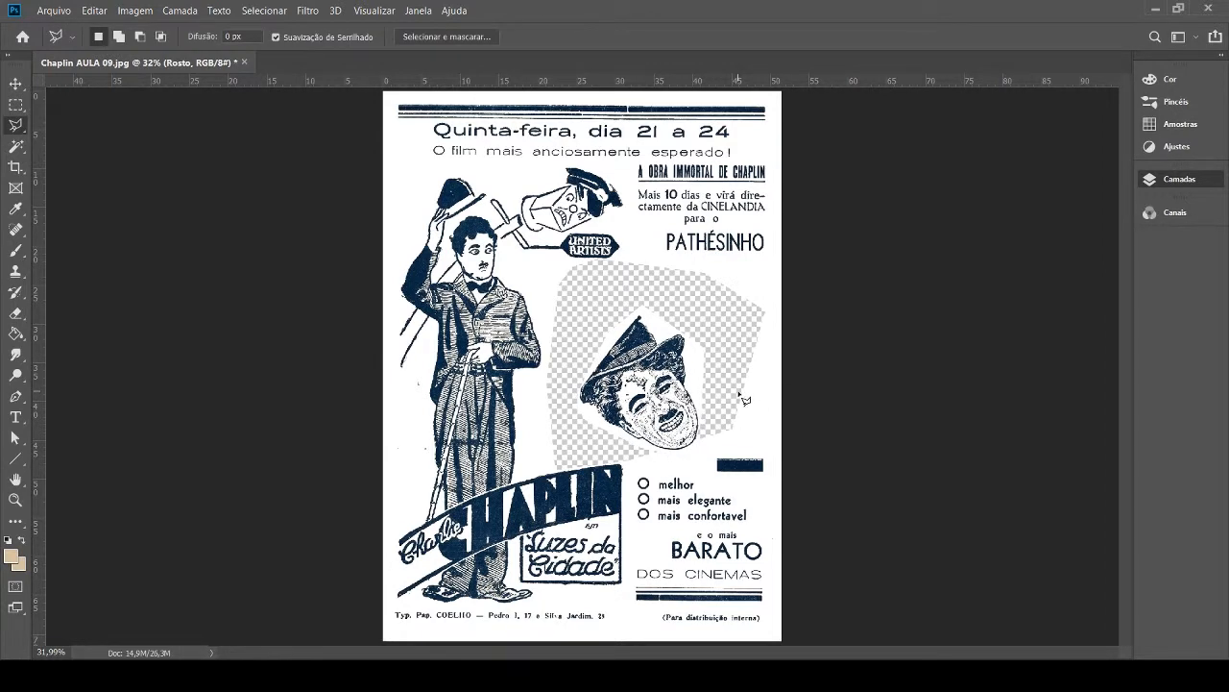
Fill the transparent hole in the Fundo layer with white using the Paint Bucket, and hide the Rosto layer.
key("alt+bracketleft")
left_click(7, 540)
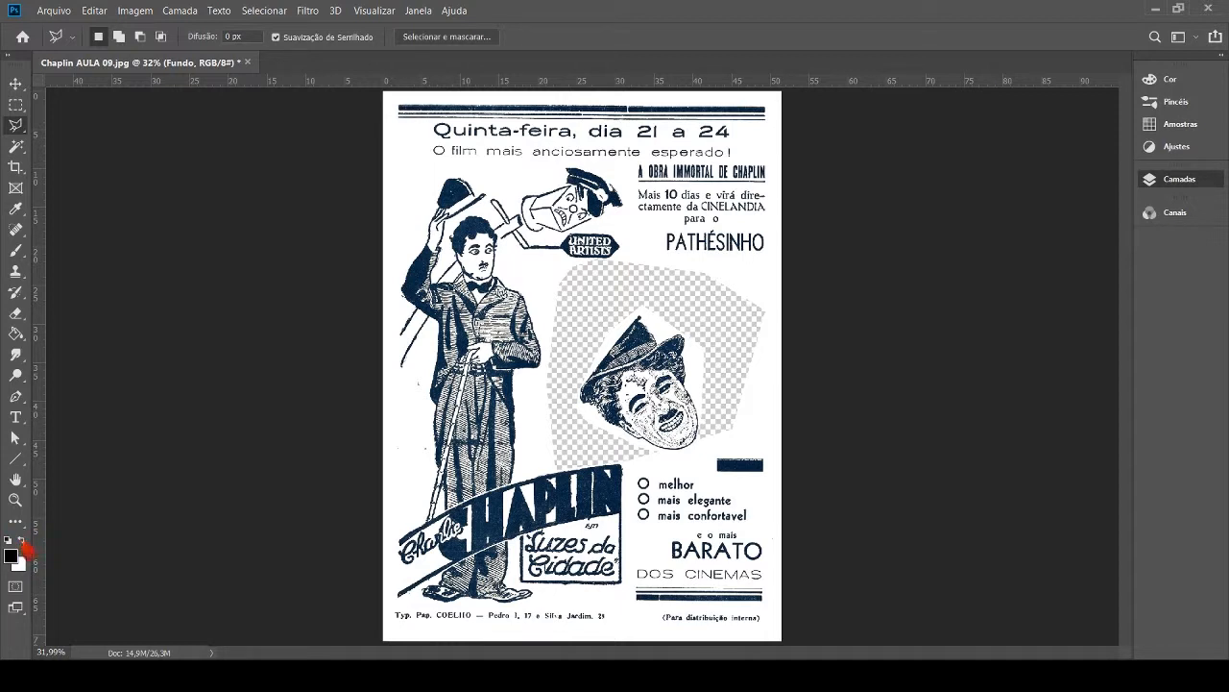
left_click(23, 543)
key("i")
left_click(16, 333)
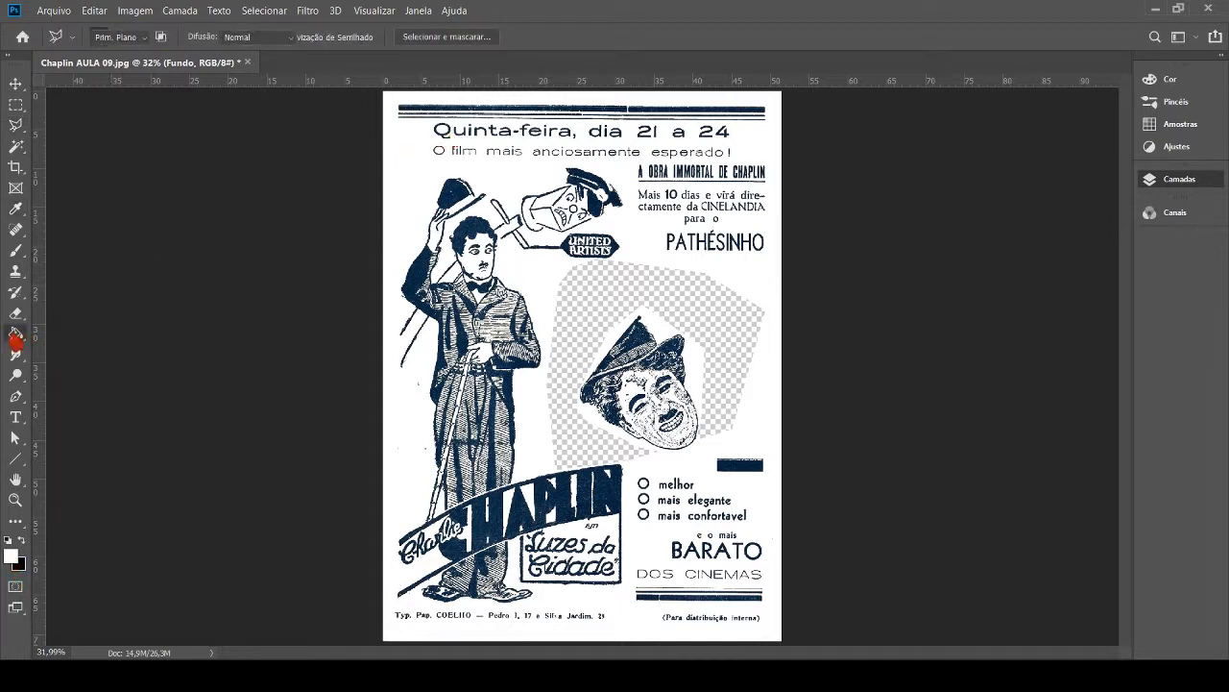
left_click(585, 307)
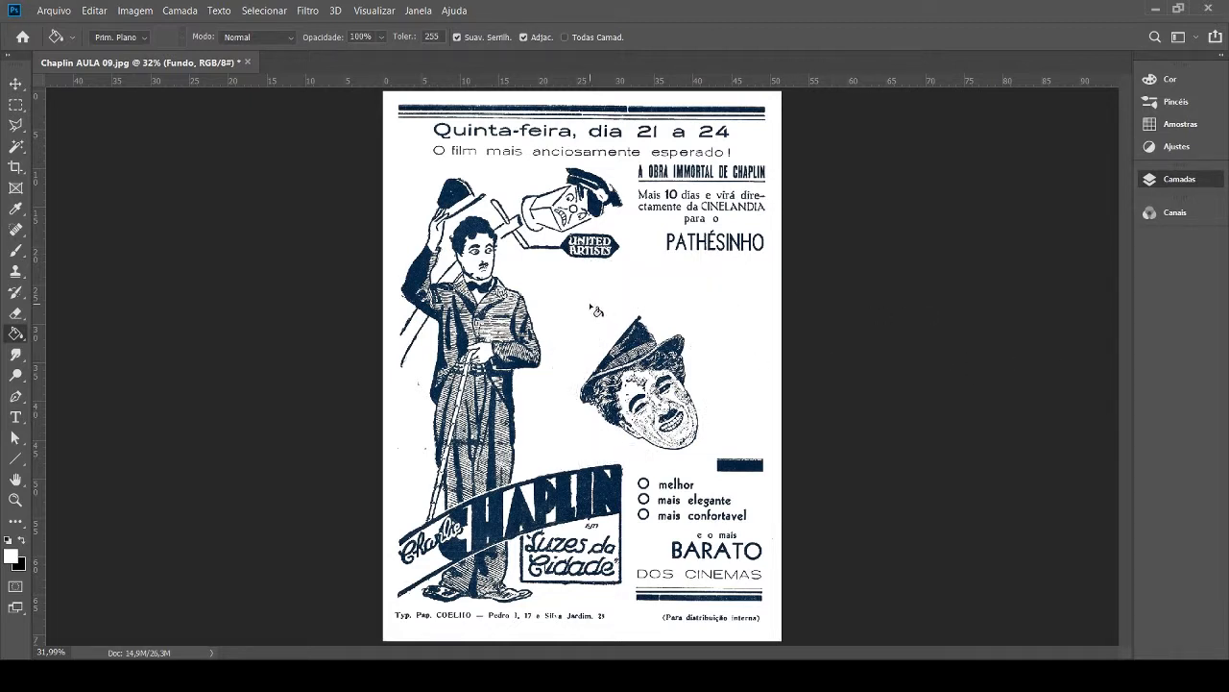
left_click(904, 298)
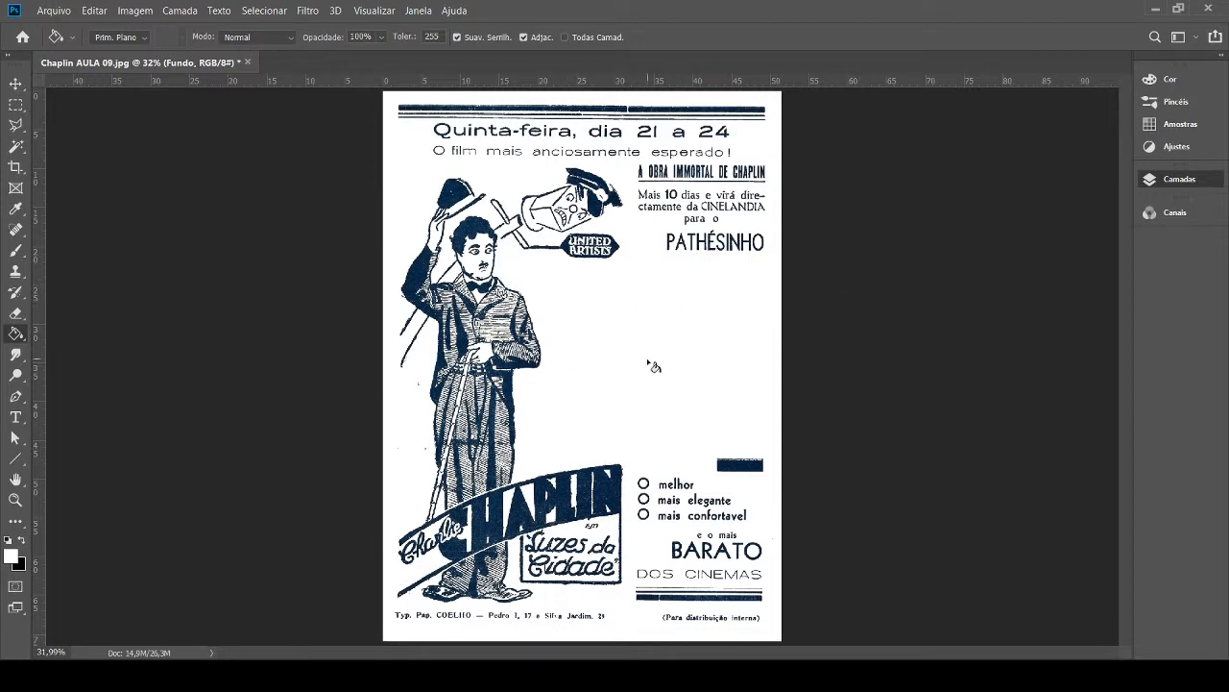
Show the Rosto layer again and replace the dark breast pocket on the figure's jacket with content-aware fill in a rectangular selection.
left_click(906, 296)
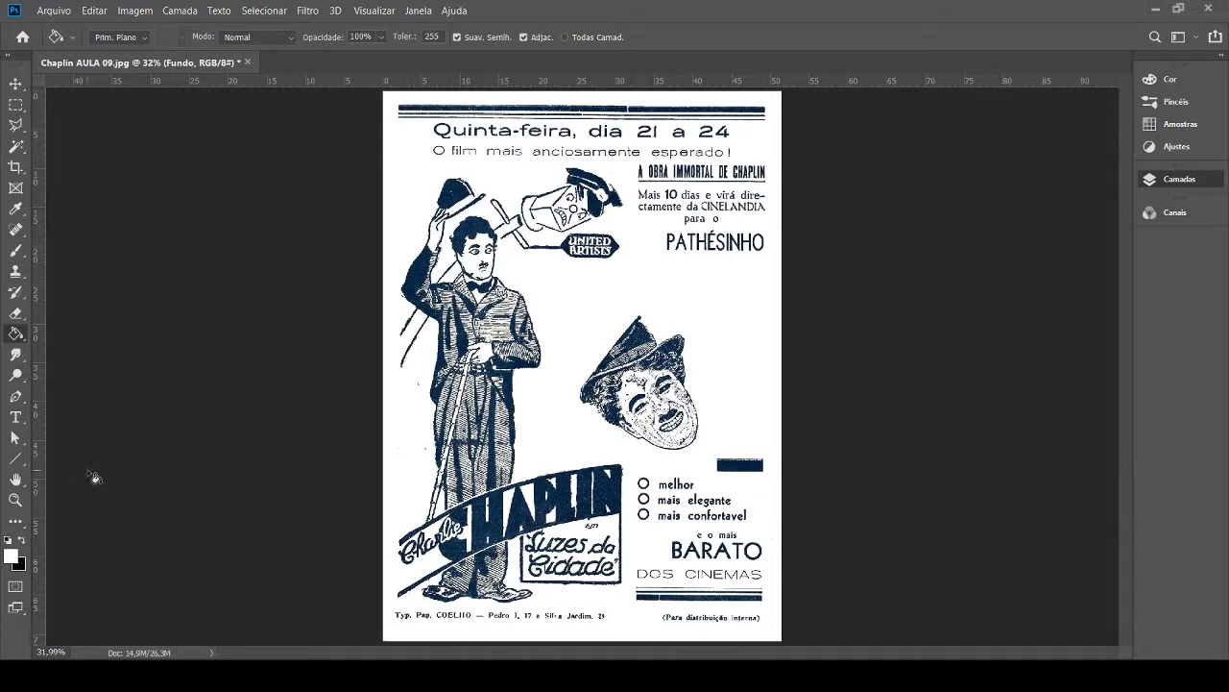
key("m")
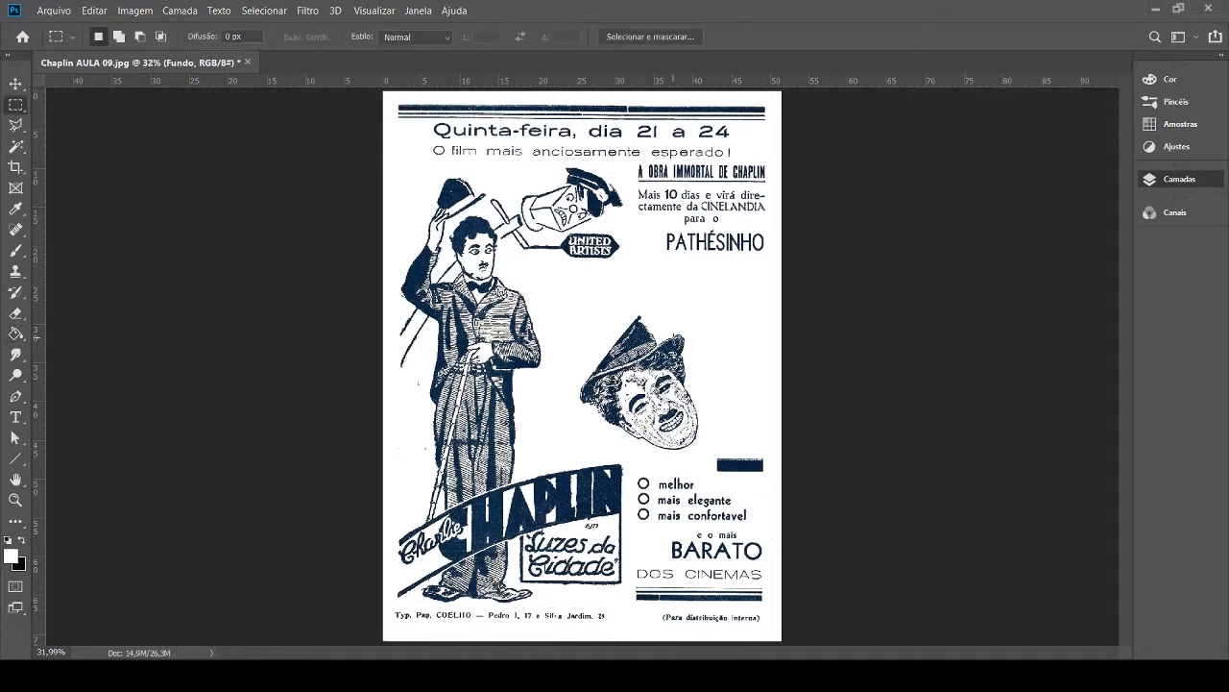
scroll(496, 317, "up", 8)
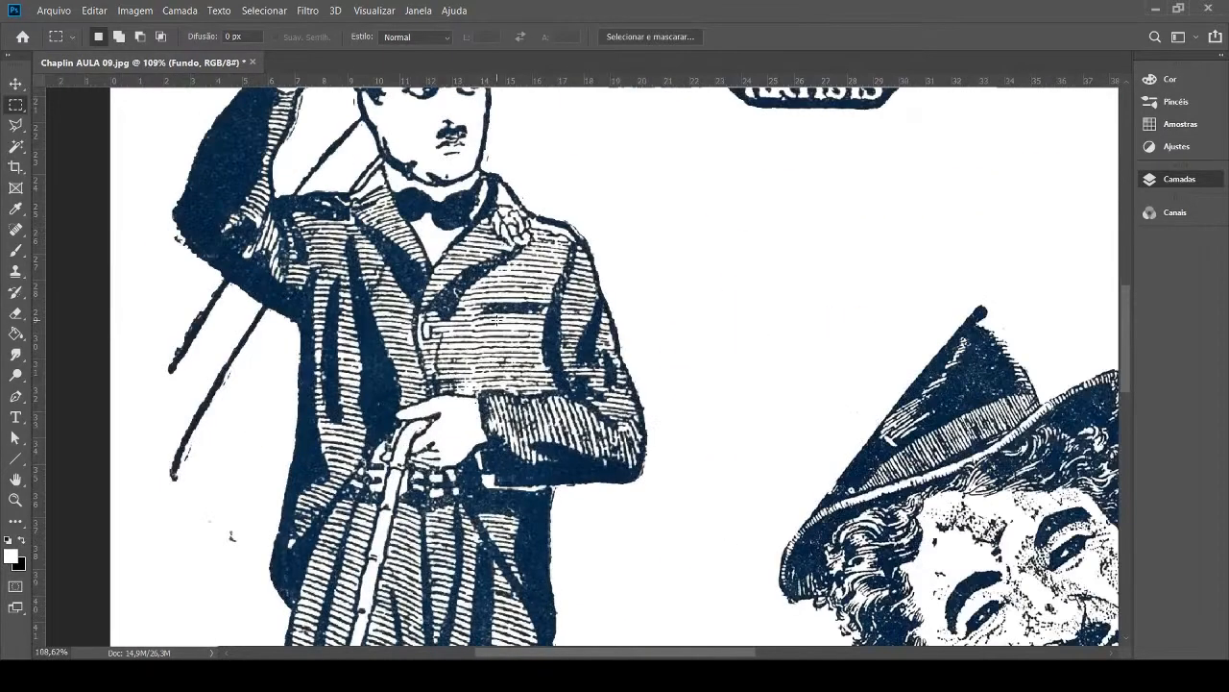
scroll(497, 317, "up", 1)
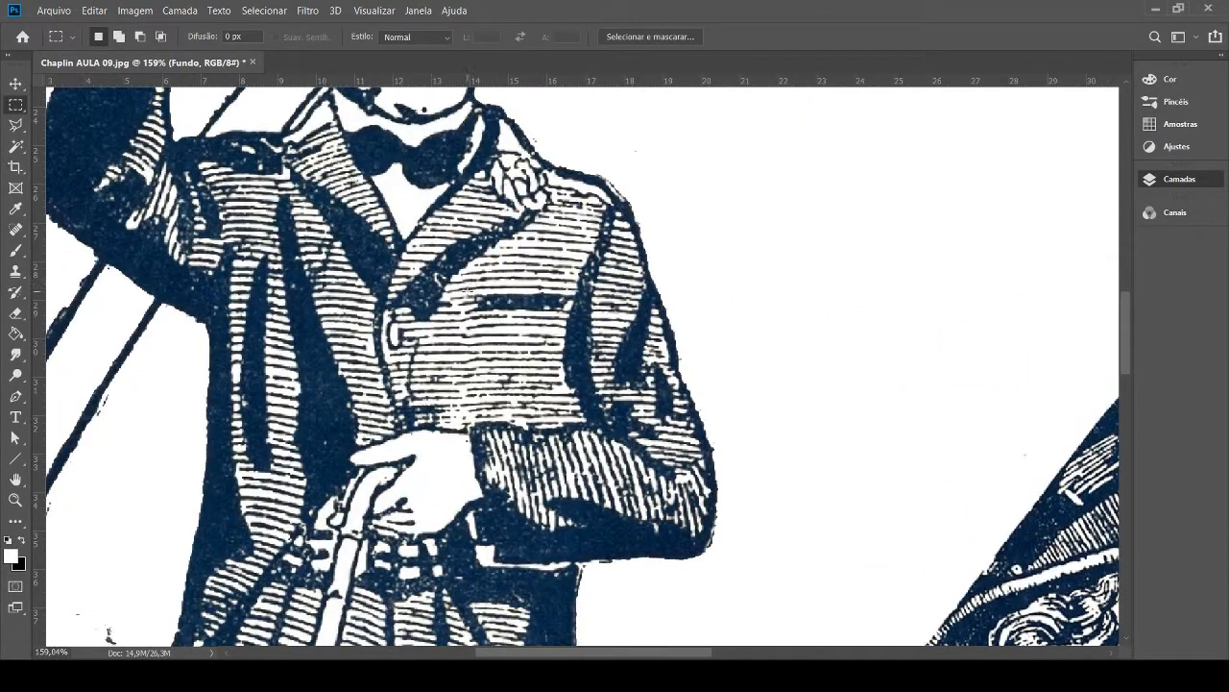
left_click_drag(470, 291, 571, 325)
key("Delete")
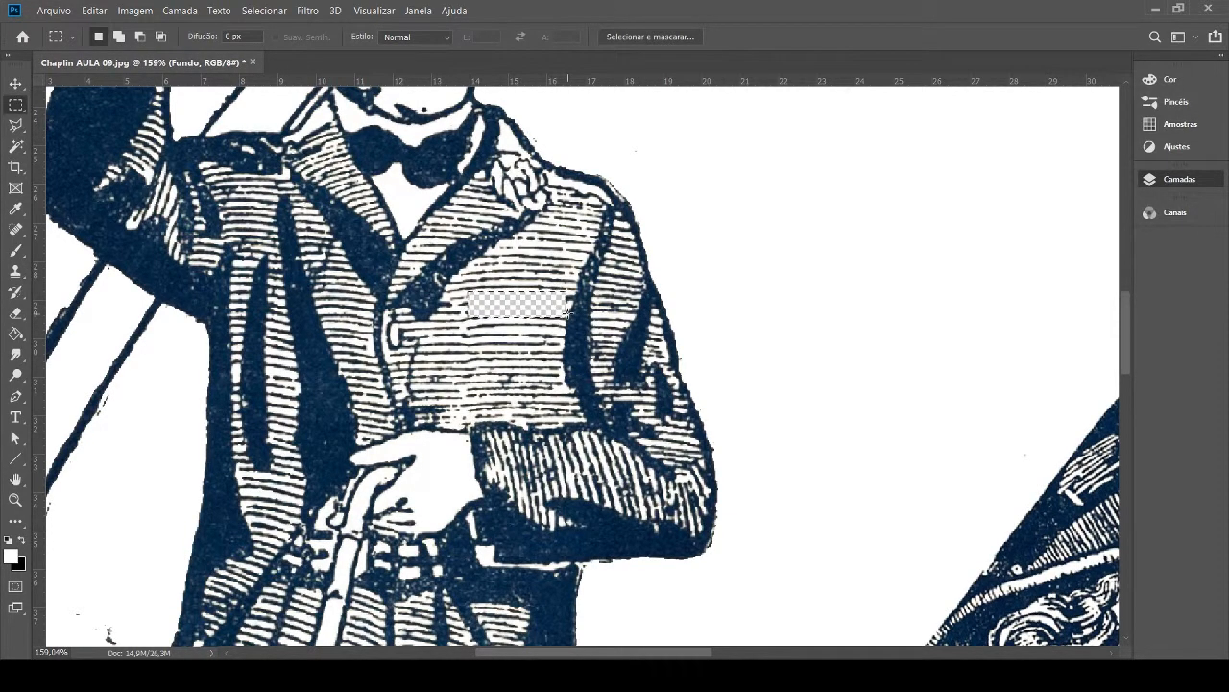
key("ctrl+z")
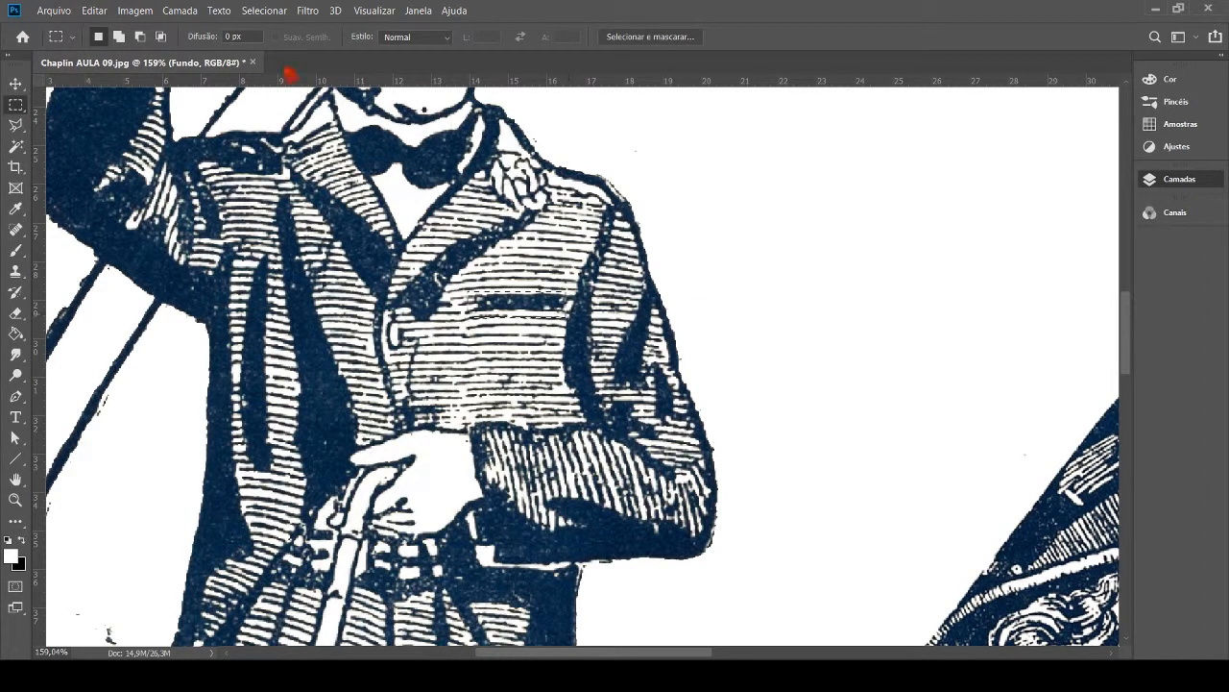
left_click(84, 10)
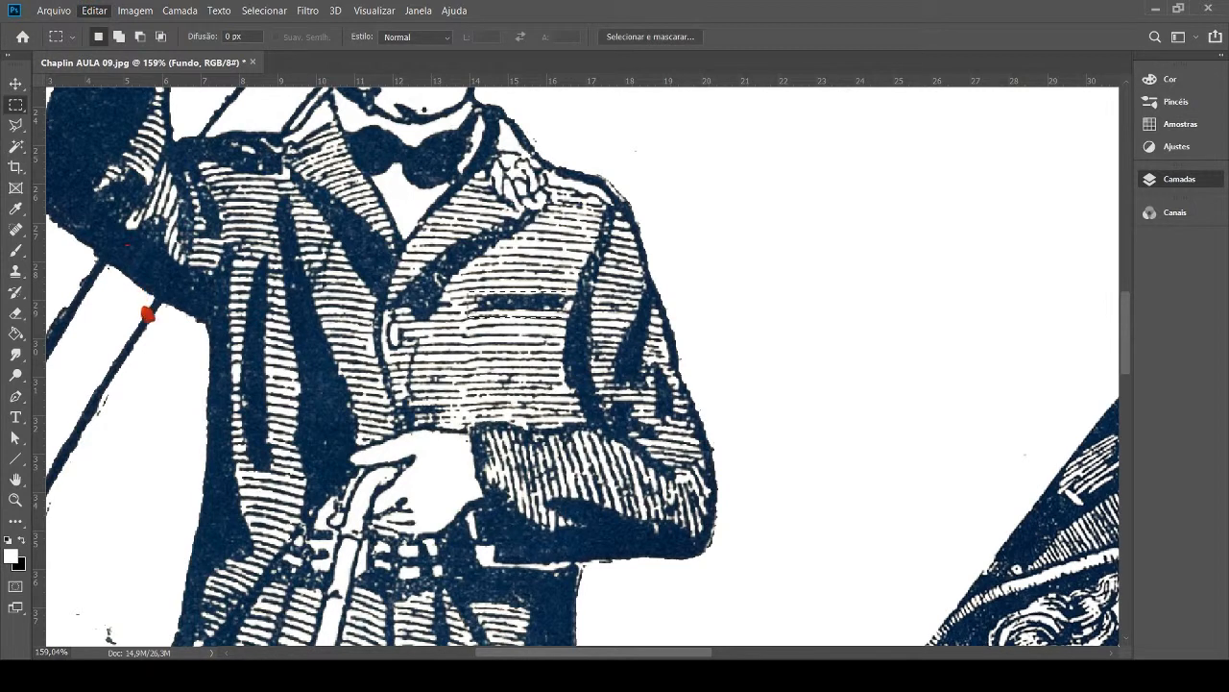
left_click(147, 317)
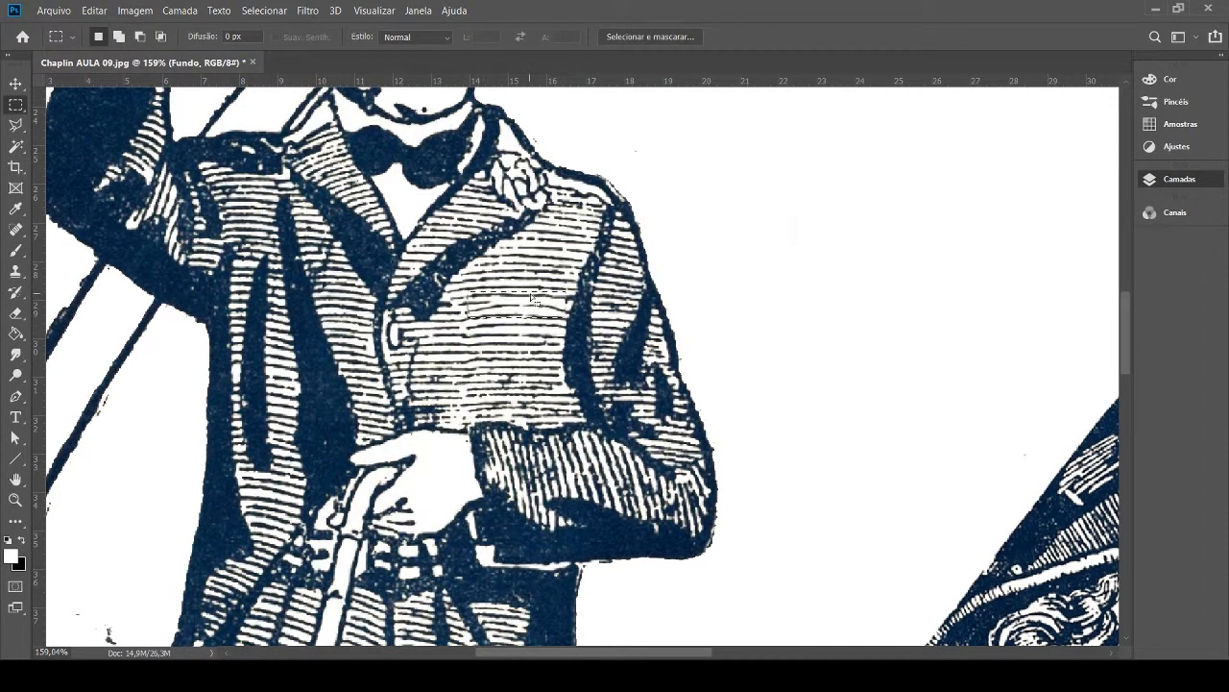
Outline part of the dark horizontal band on the trousers beside the cane with the Polygonal Lasso and replace it with content-aware fill.
scroll(604, 333, "down", 1)
scroll(602, 333, "down", 4)
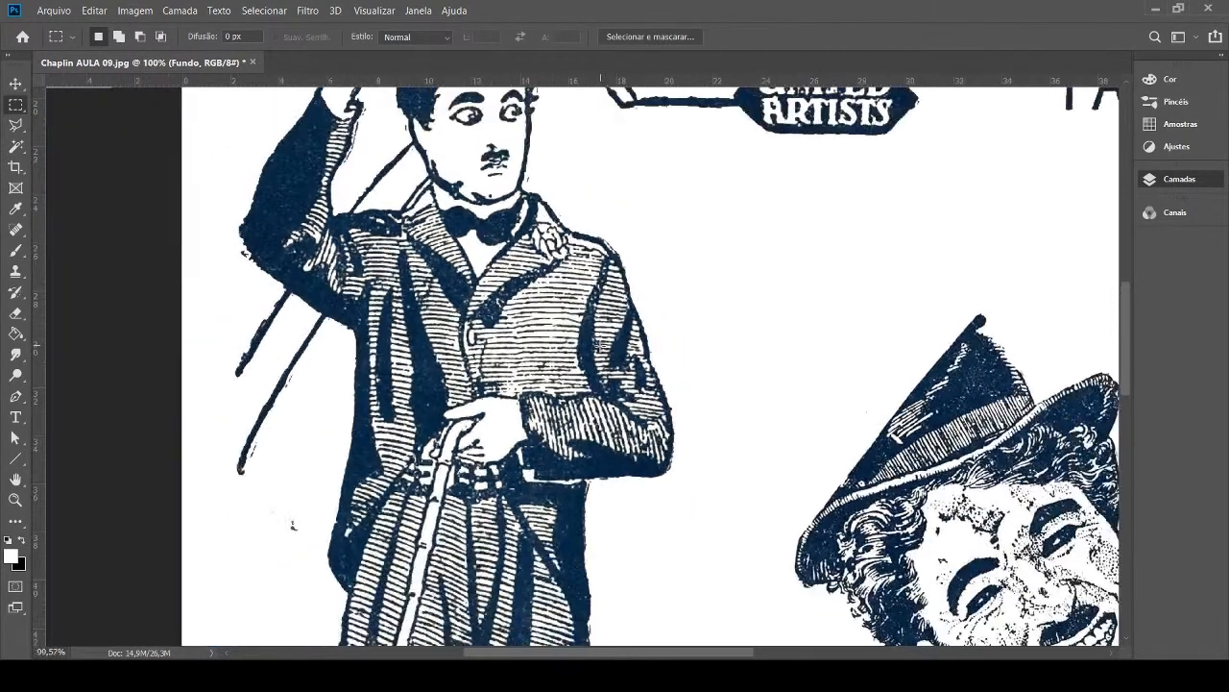
scroll(602, 334, "down", 2)
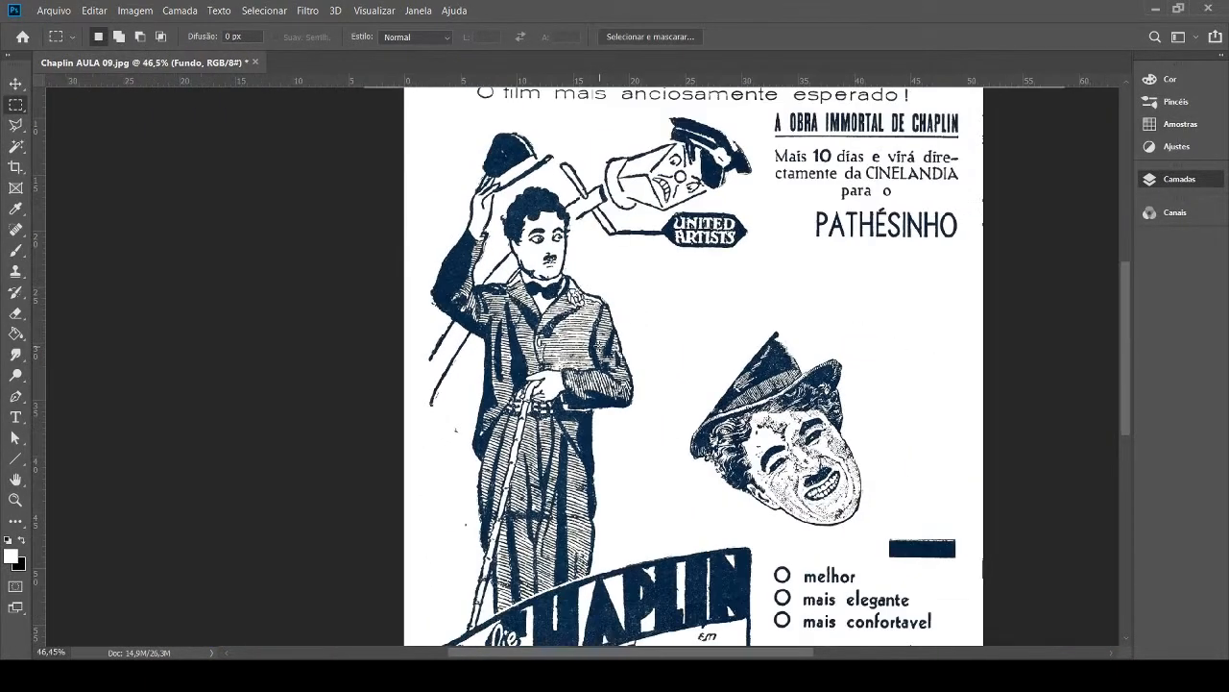
scroll(524, 537, "up", 1)
scroll(566, 504, "up", 6)
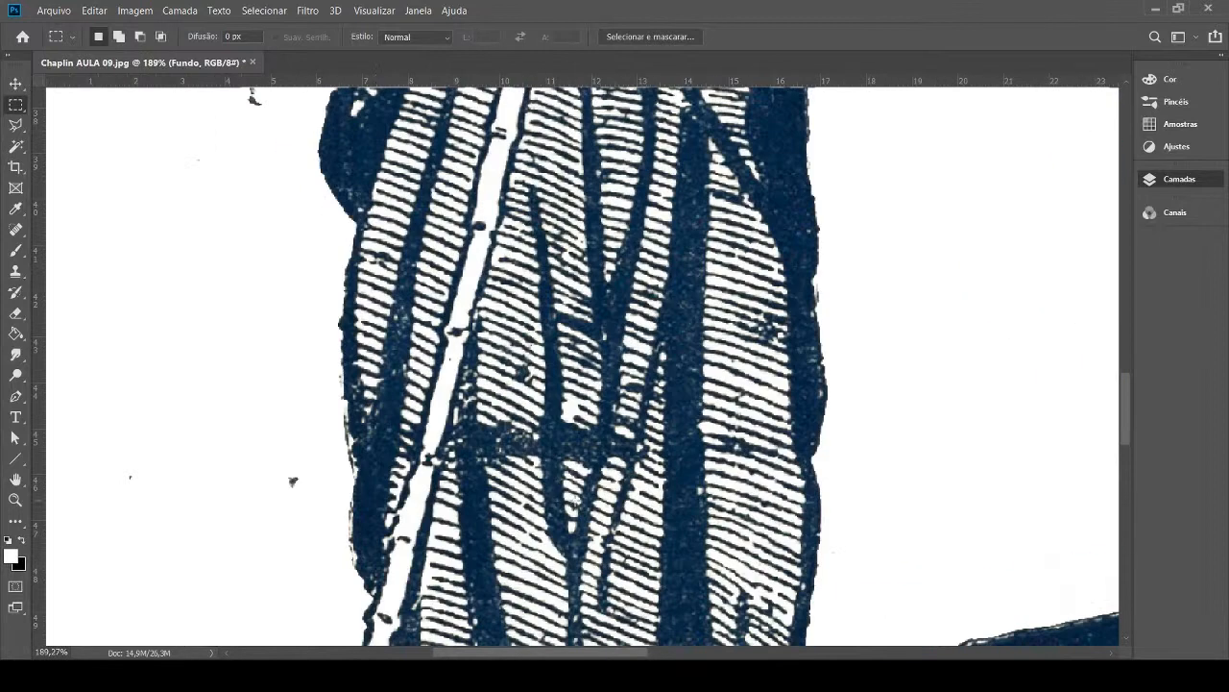
key("l")
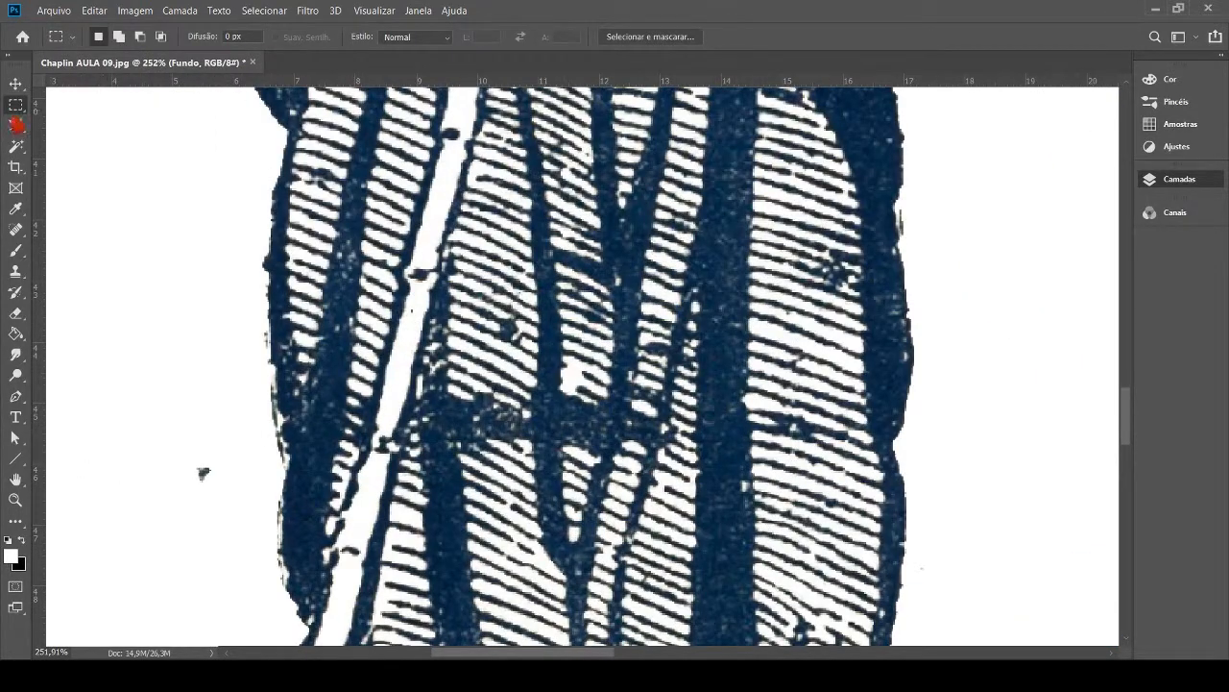
left_click(457, 458)
left_click(533, 459)
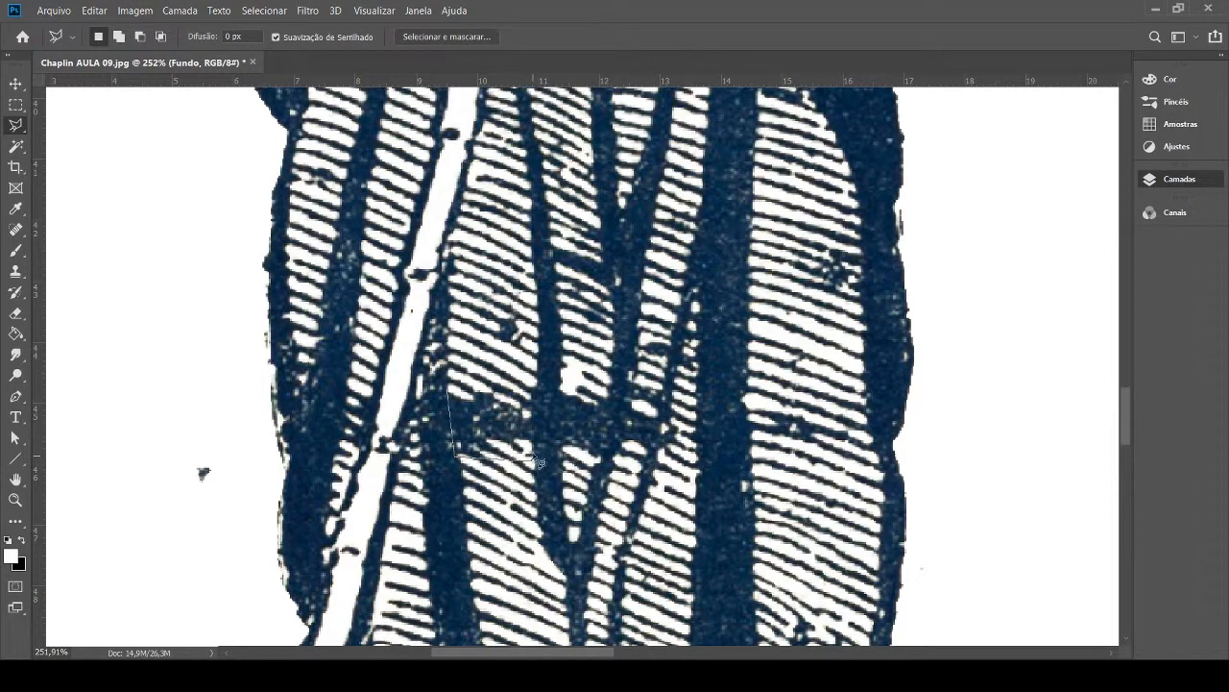
left_click(540, 377)
left_click(447, 385)
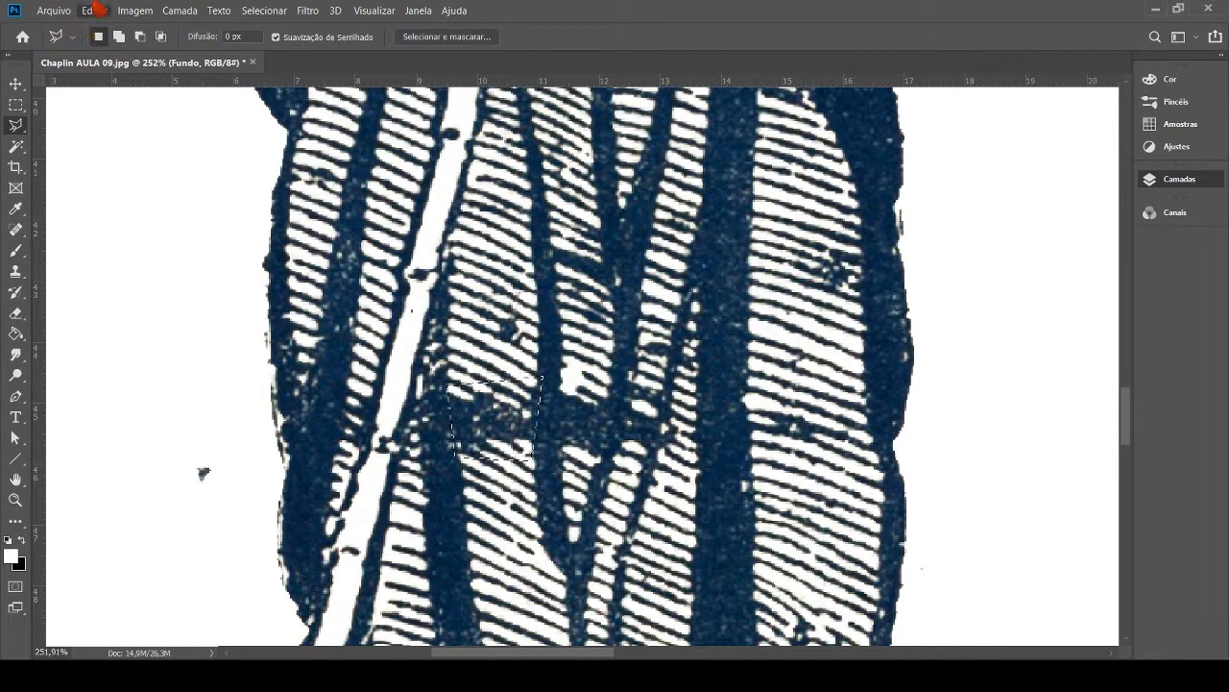
key("i")
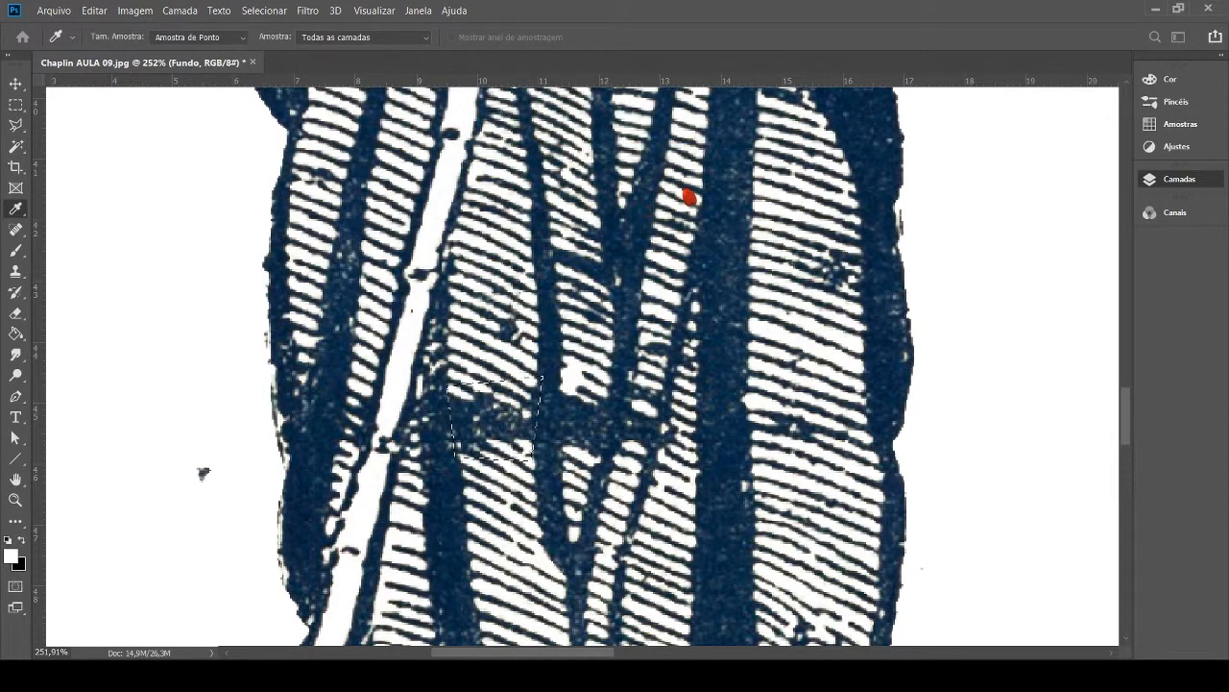
left_click(924, 177)
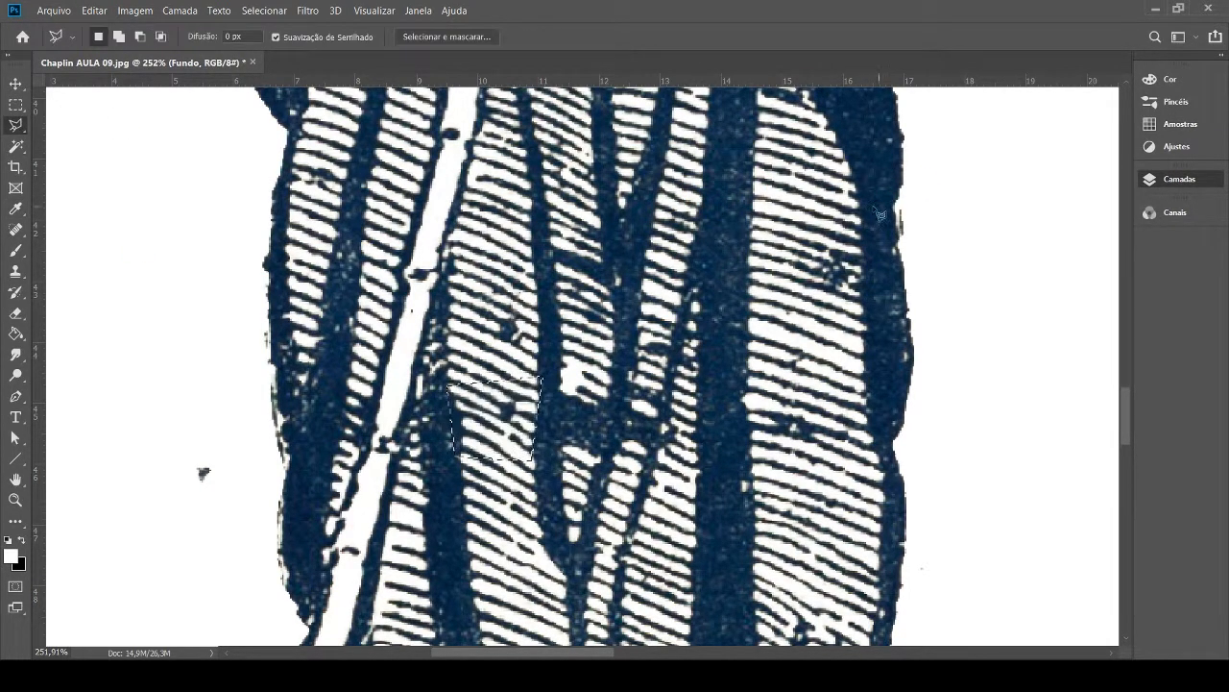
key("ctrl+d")
Lasso the leftover dark specks in the freshly filled trouser patch and replace them with content-aware fill.
scroll(437, 432, "down", 4)
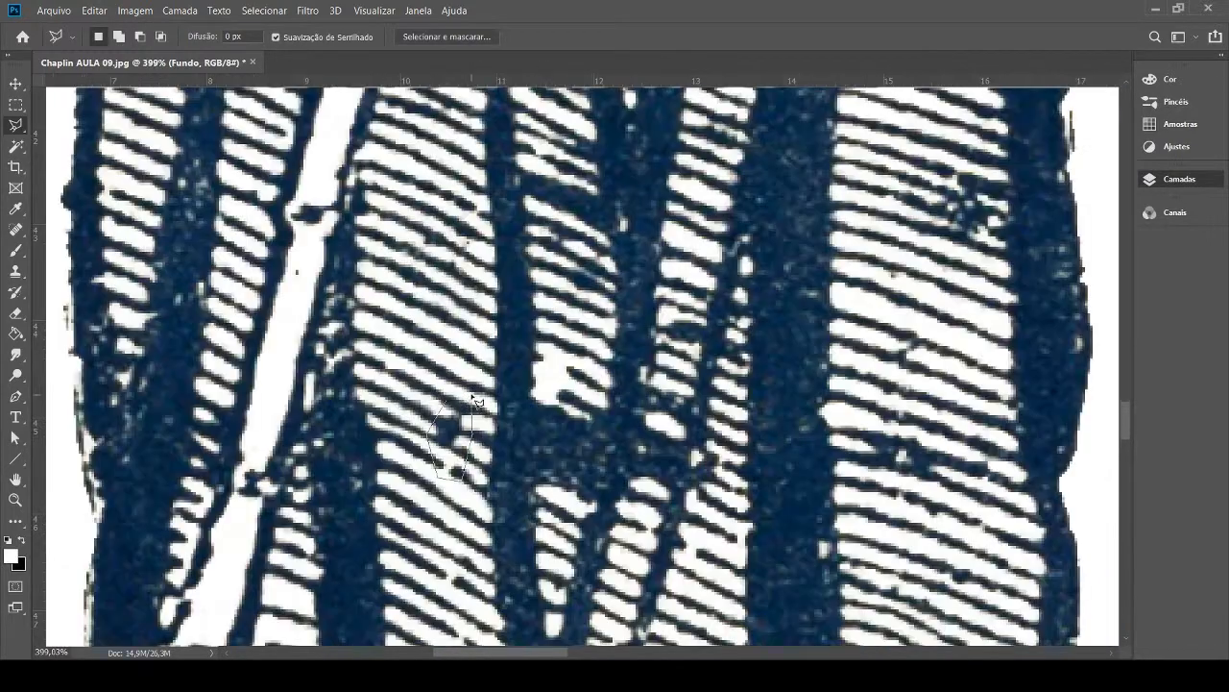
left_click(473, 398)
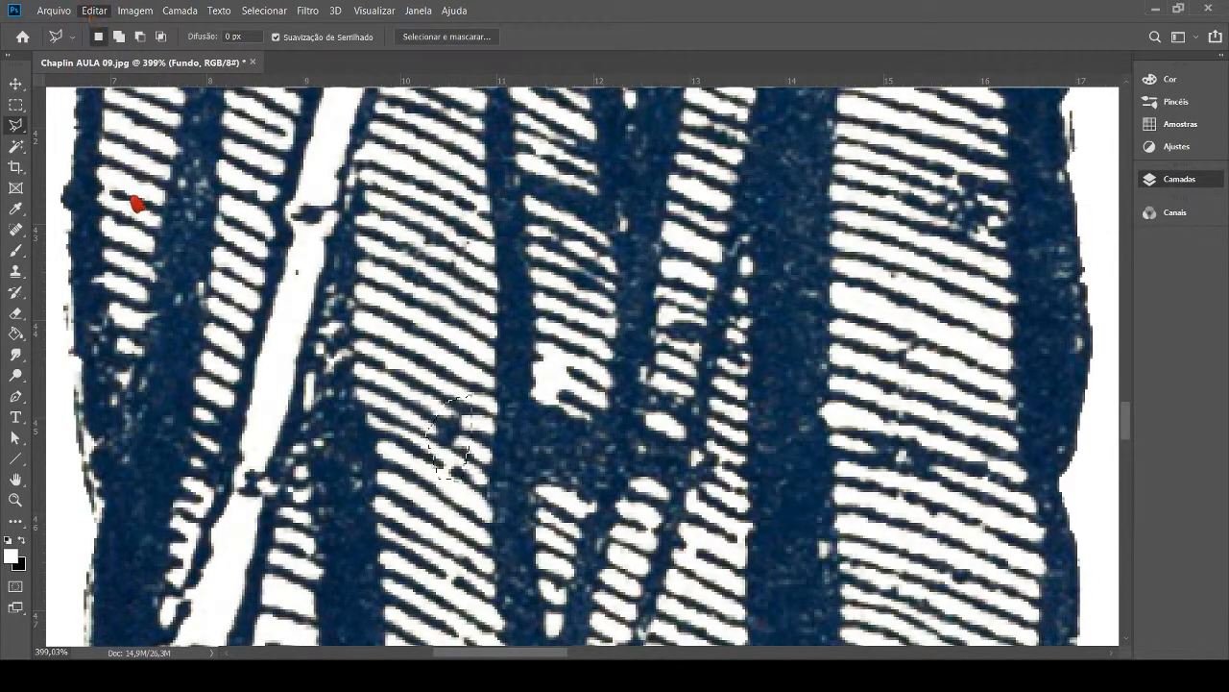
left_click(159, 244)
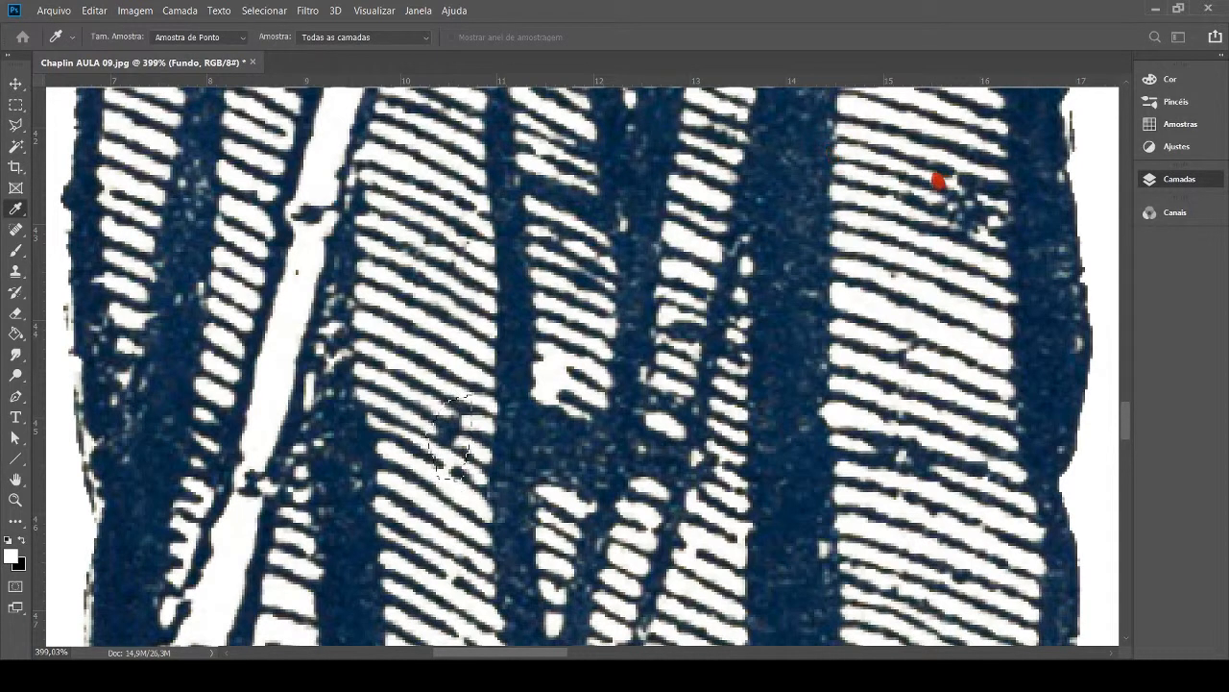
left_click(937, 179)
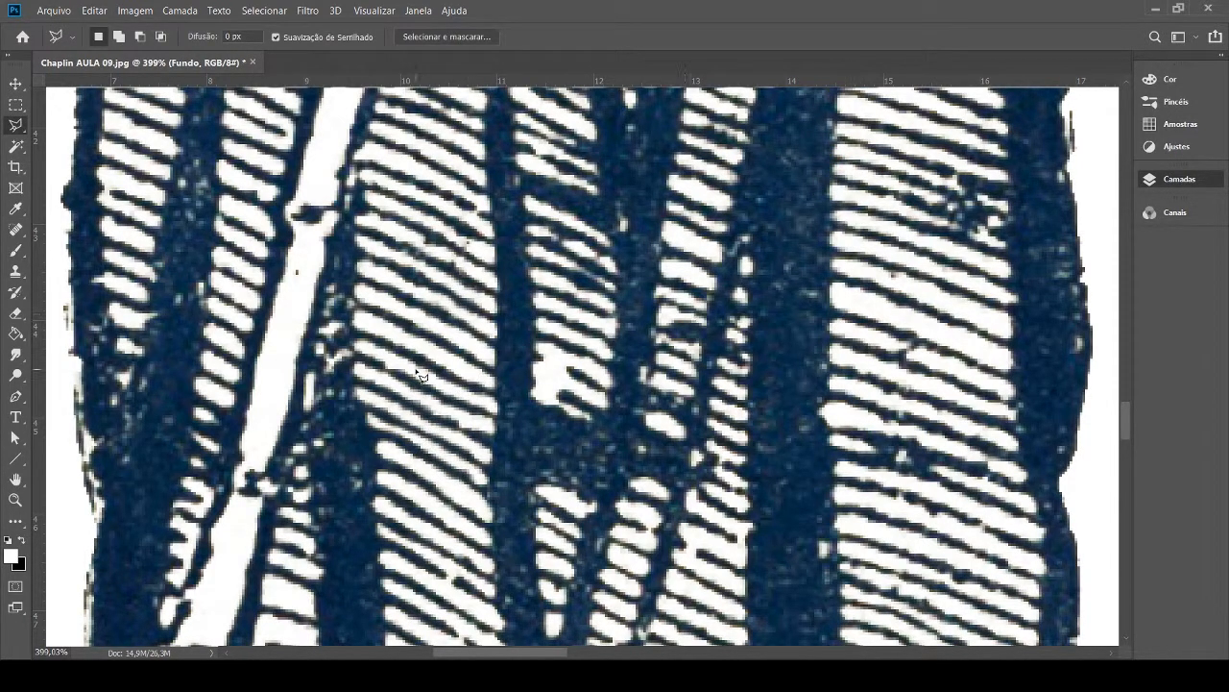
Lasso the dark smudge between the stripes midway down the outer trouser leg and replace it with content-aware fill.
scroll(451, 331, "down", 2)
scroll(455, 328, "down", 5)
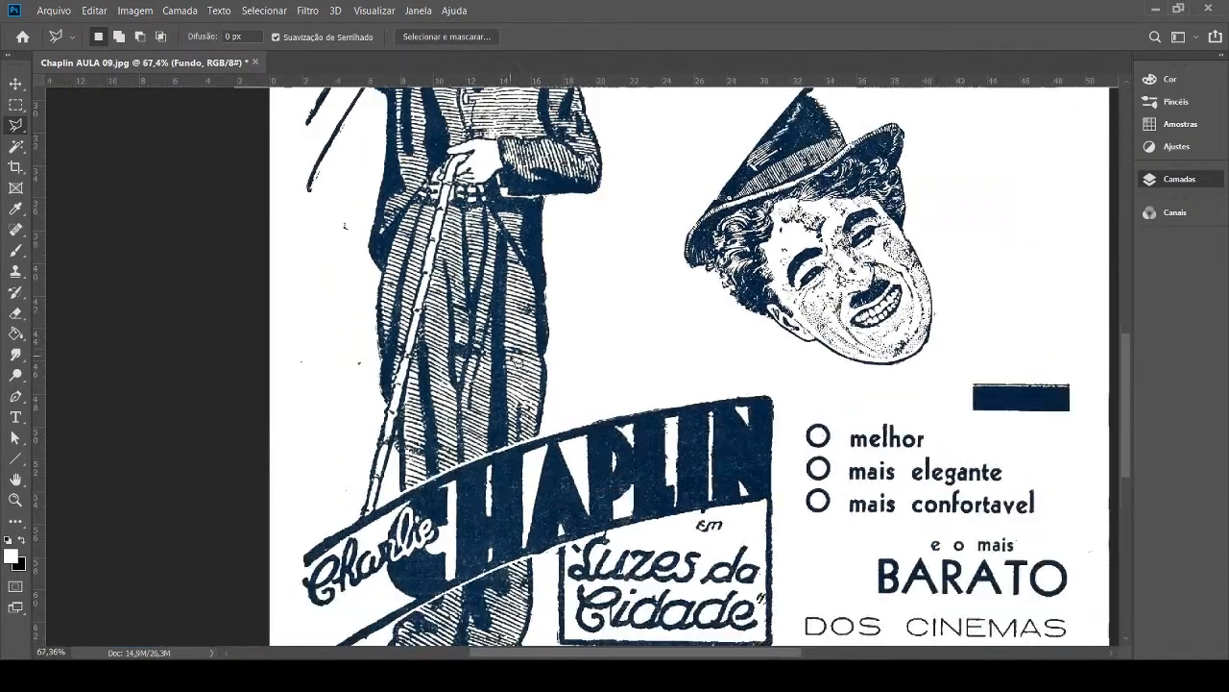
scroll(451, 327, "up", 5)
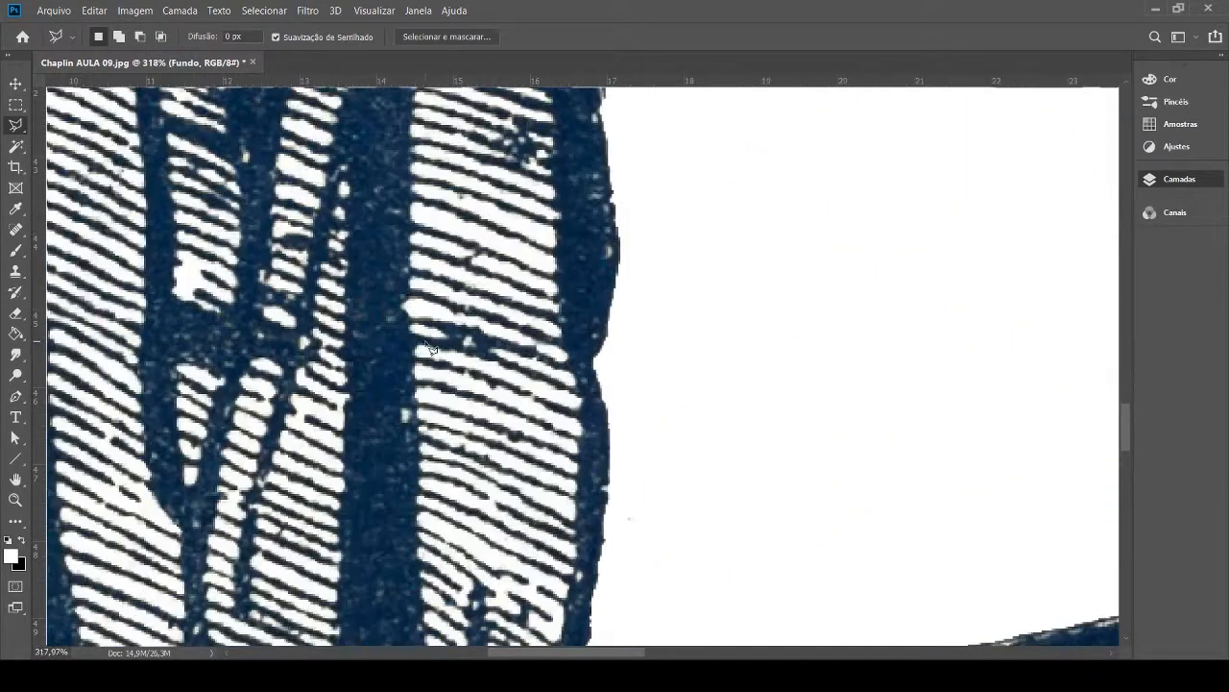
left_click(429, 315)
left_click(432, 351)
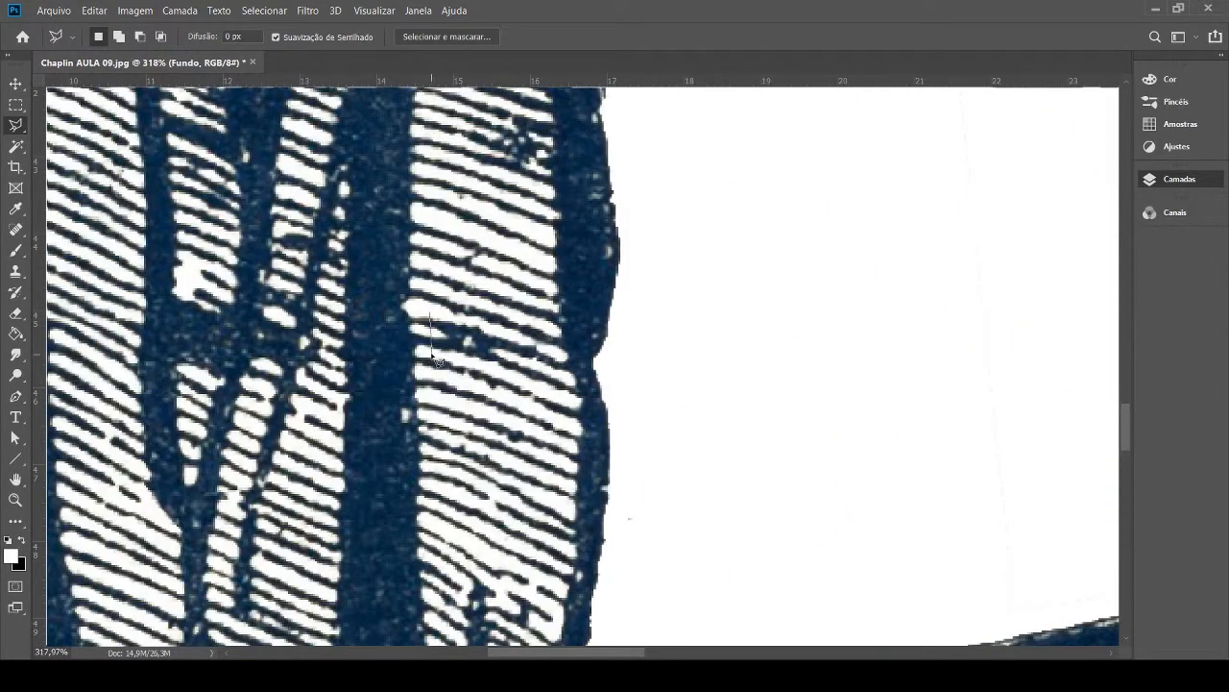
left_click(506, 367)
left_click(432, 316)
scroll(391, 309, "down", 6)
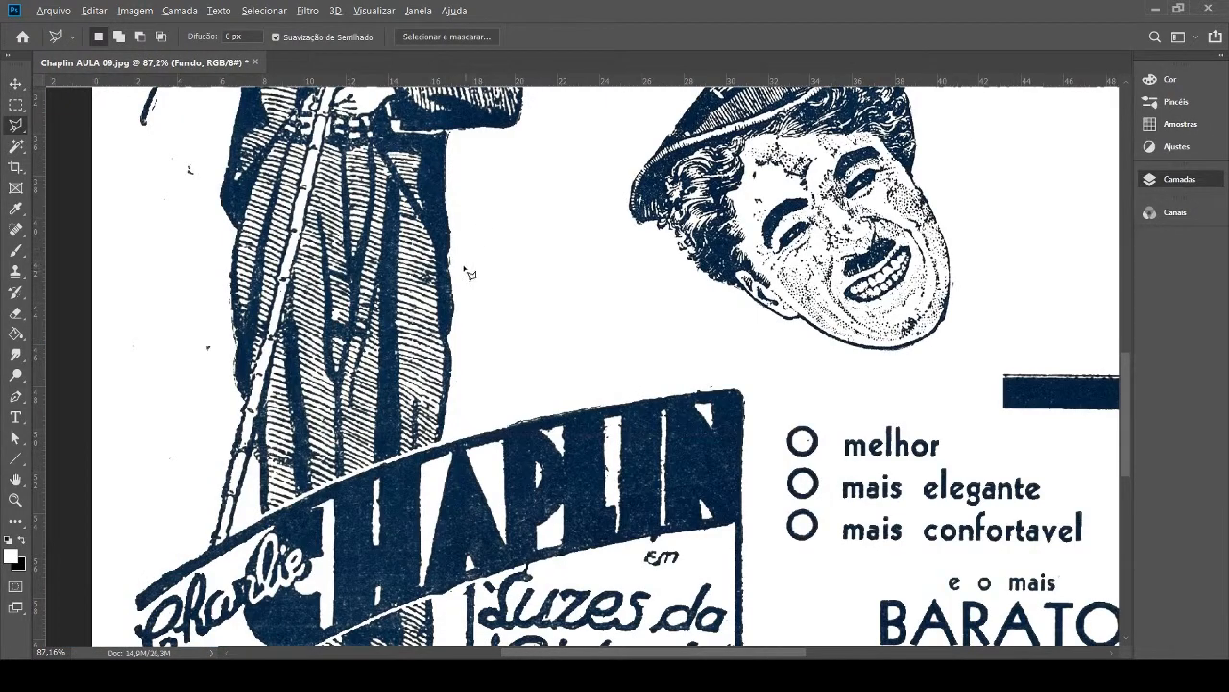
Lasso the dark blotch higher up beside the outer trouser edge, replace it with content-aware fill, and deselect.
scroll(444, 293, "up", 5)
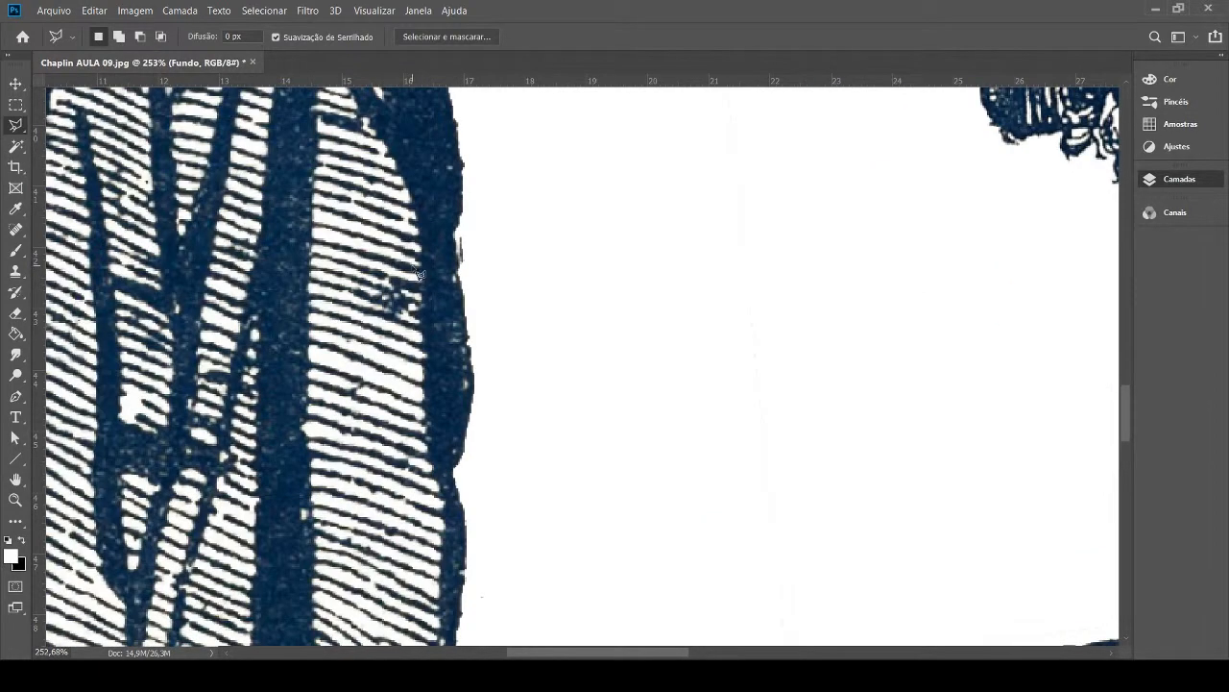
left_click(414, 279)
left_click(413, 327)
left_click(371, 317)
left_click(388, 259)
left_click(414, 277)
key("i")
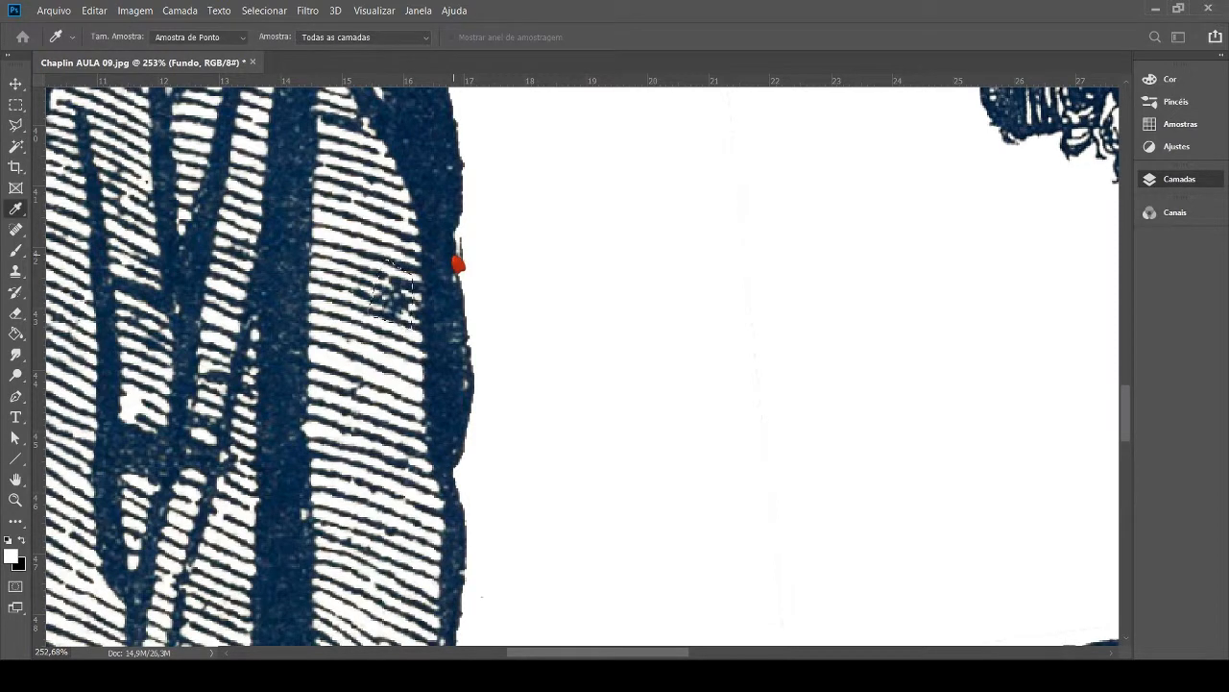
key("l")
key("ctrl+d")
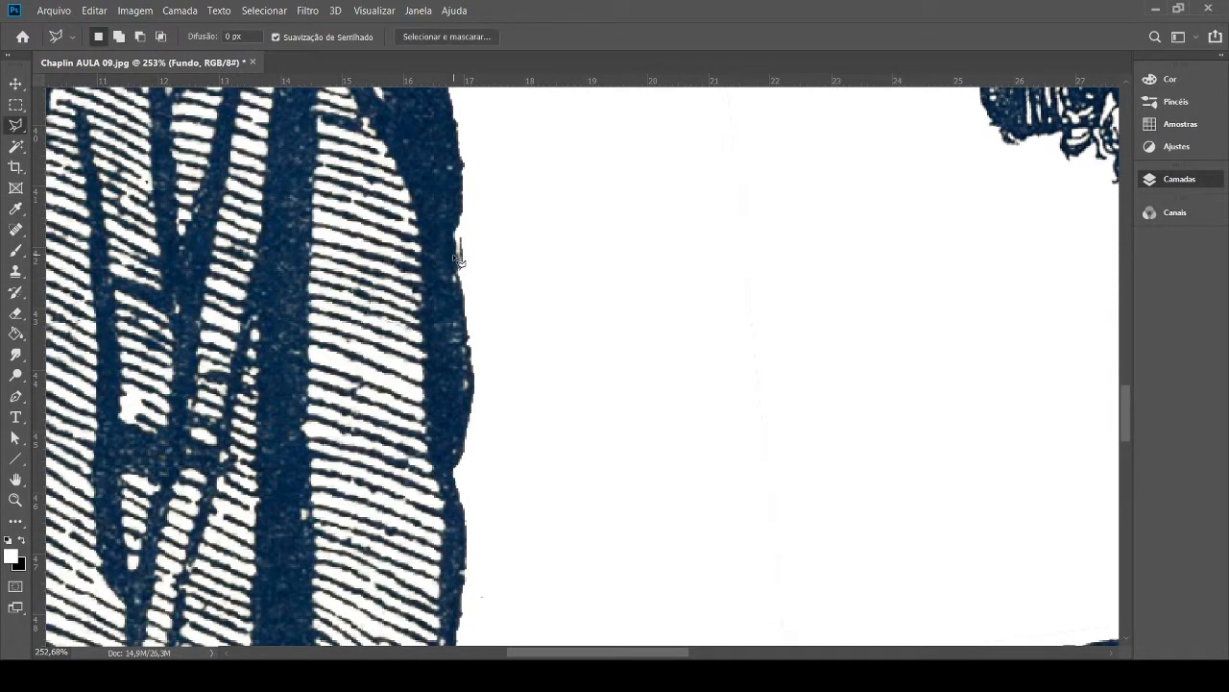
scroll(369, 324, "down", 6)
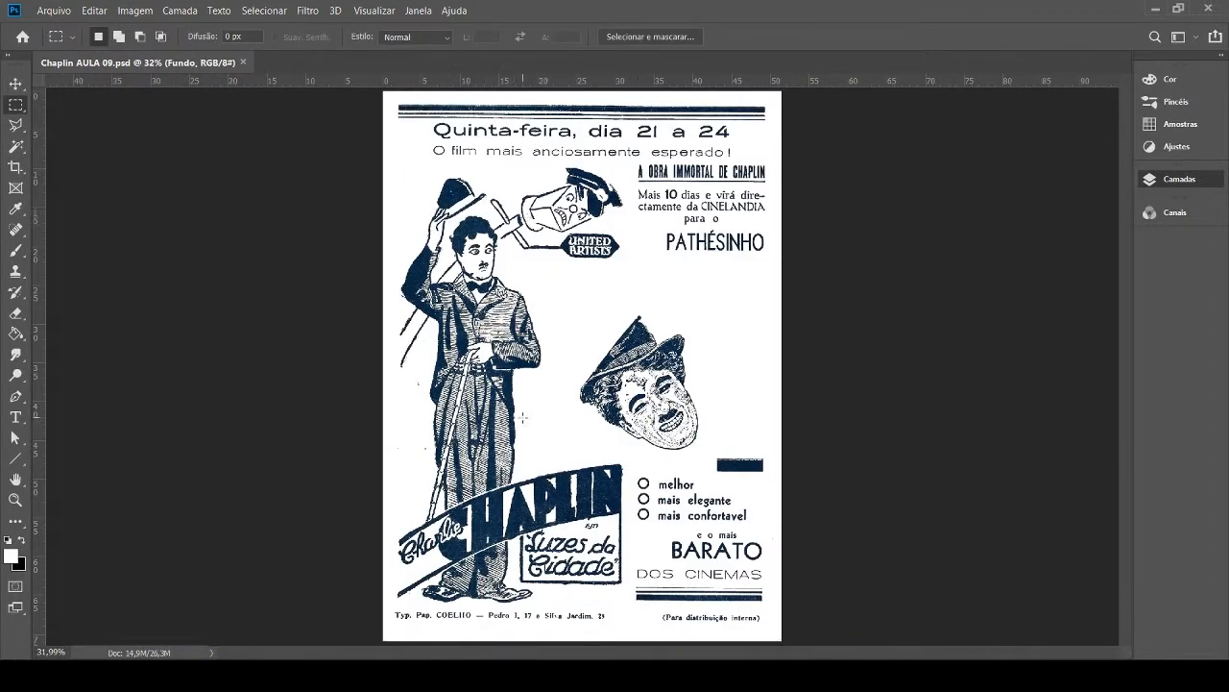
Activate the Clone Stamp tool and sample the letter P of PATHÉSINHO on the Fundo layer as the clone source.
left_click(16, 273)
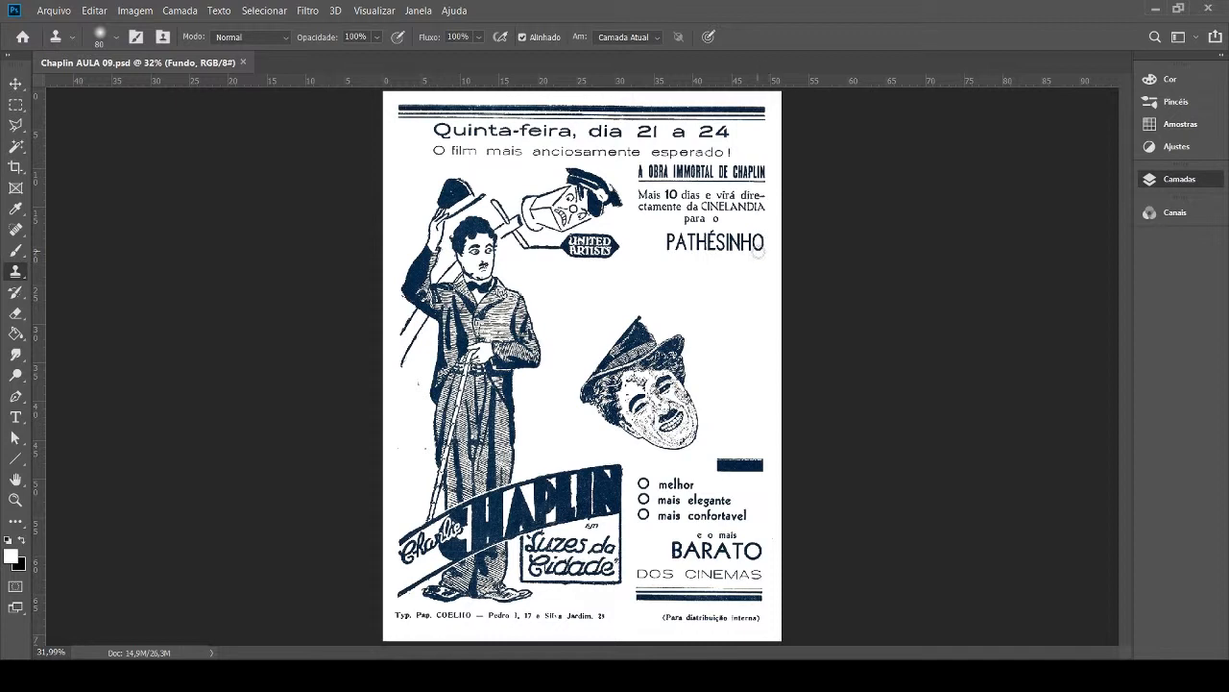
scroll(774, 243, "up", 2)
scroll(781, 243, "up", 3)
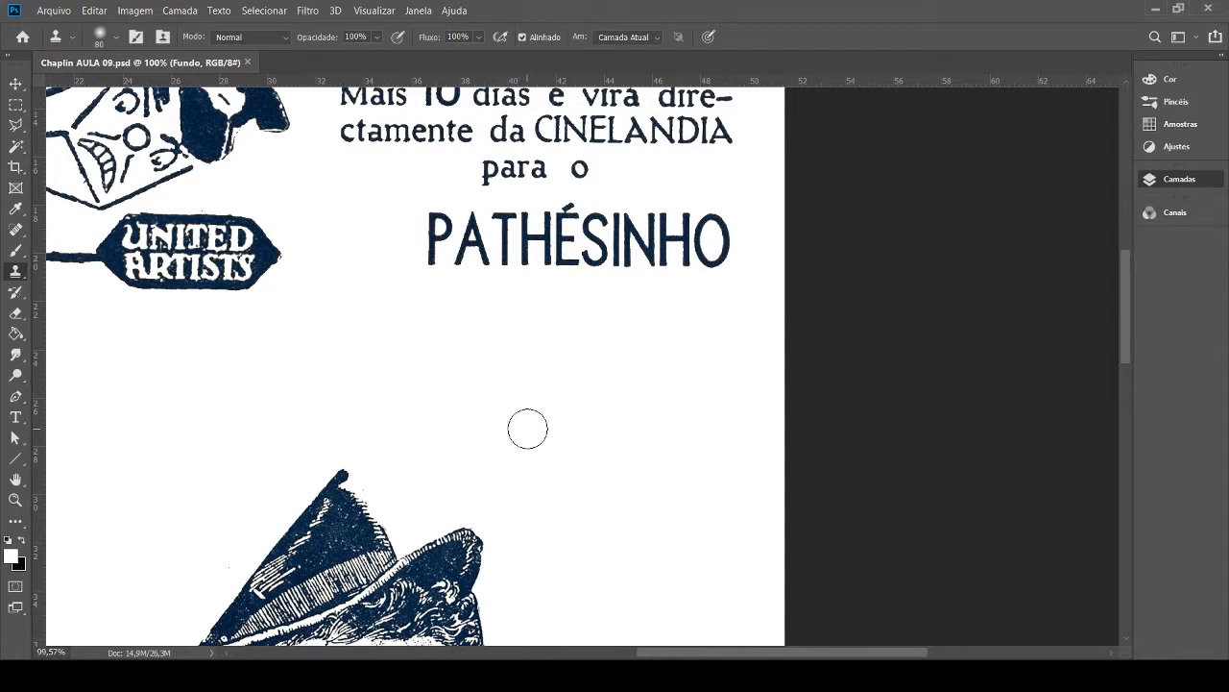
left_click(431, 262, "alt")
Select the Rosto layer and create a new layer named PATO above it.
key("alt+bracketright")
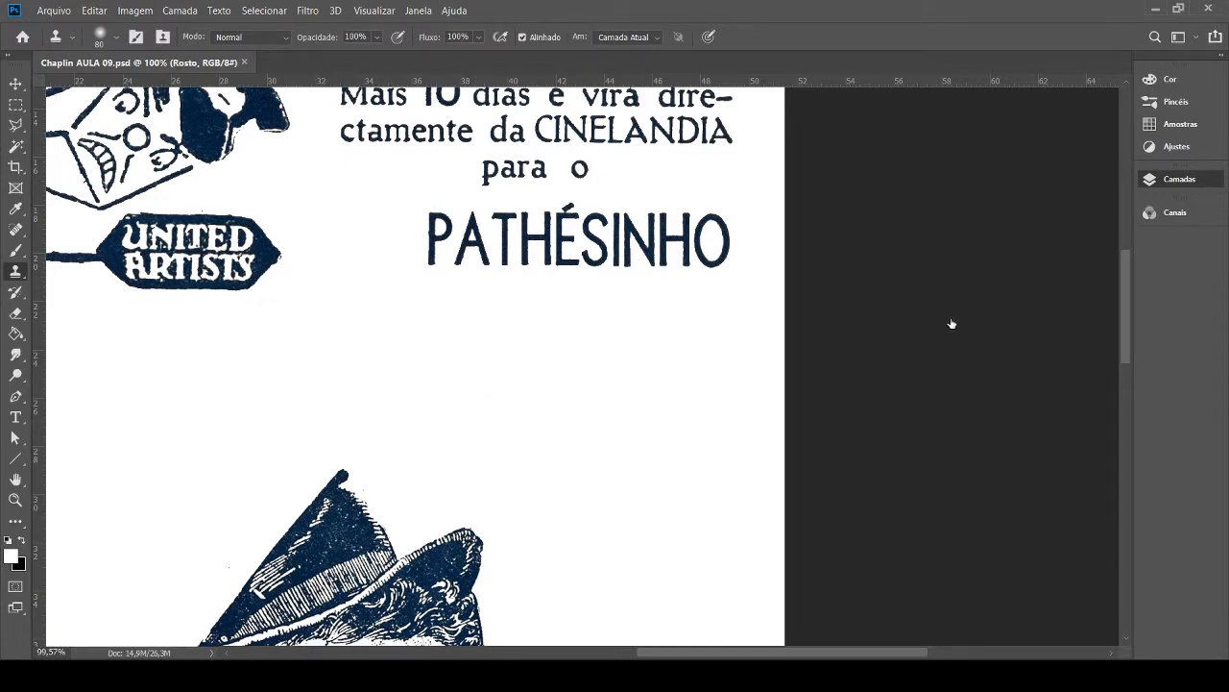
key("ctrl+shift+alt+n")
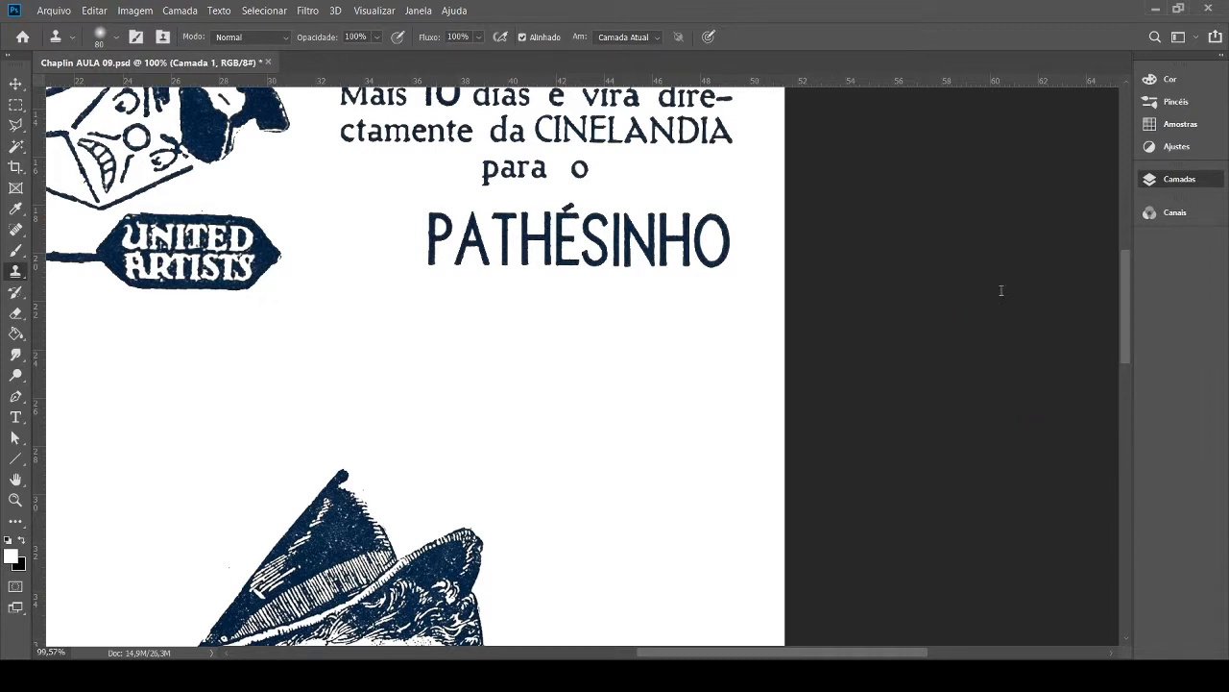
key("alt+bracketright")
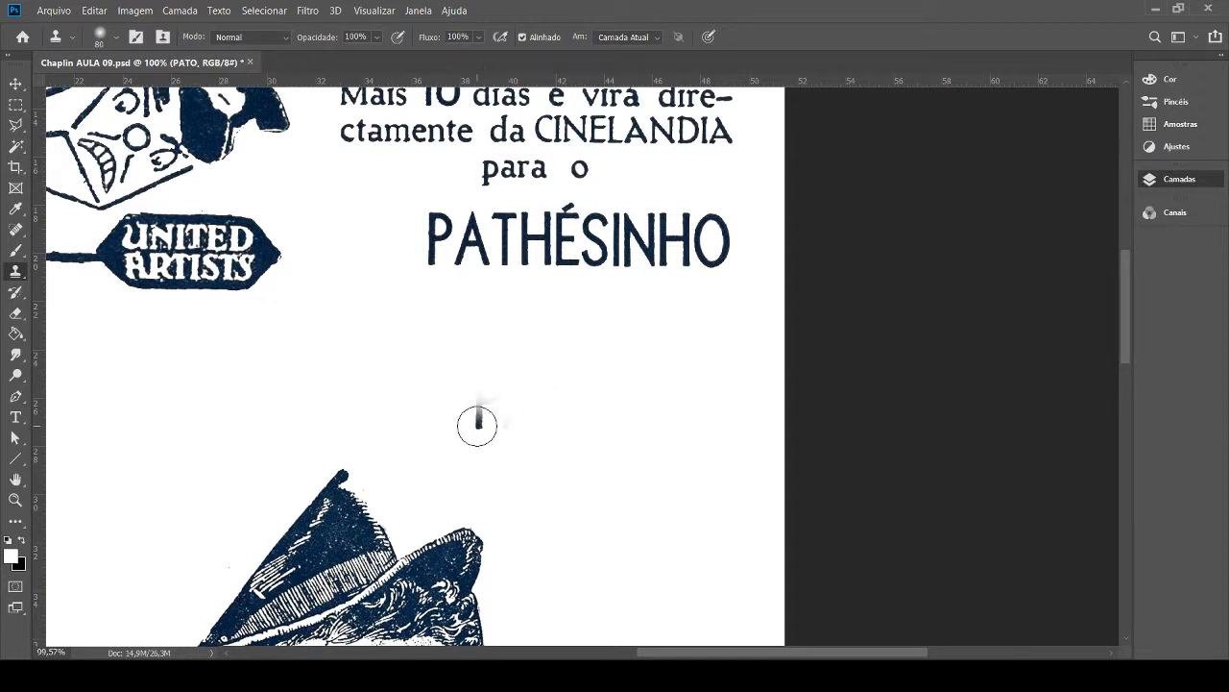
Switch the Clone Stamp brush to a hard round tip and set its size to 55.
left_click(119, 43)
left_click(108, 138)
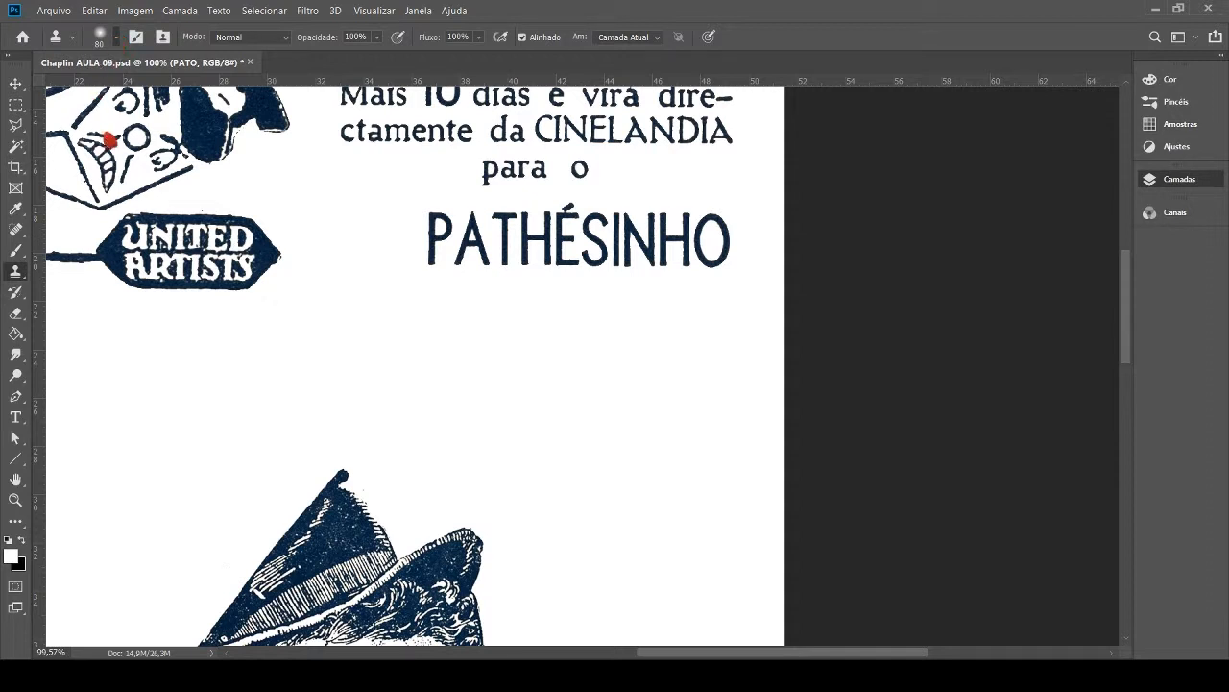
type("55")
key("Return")
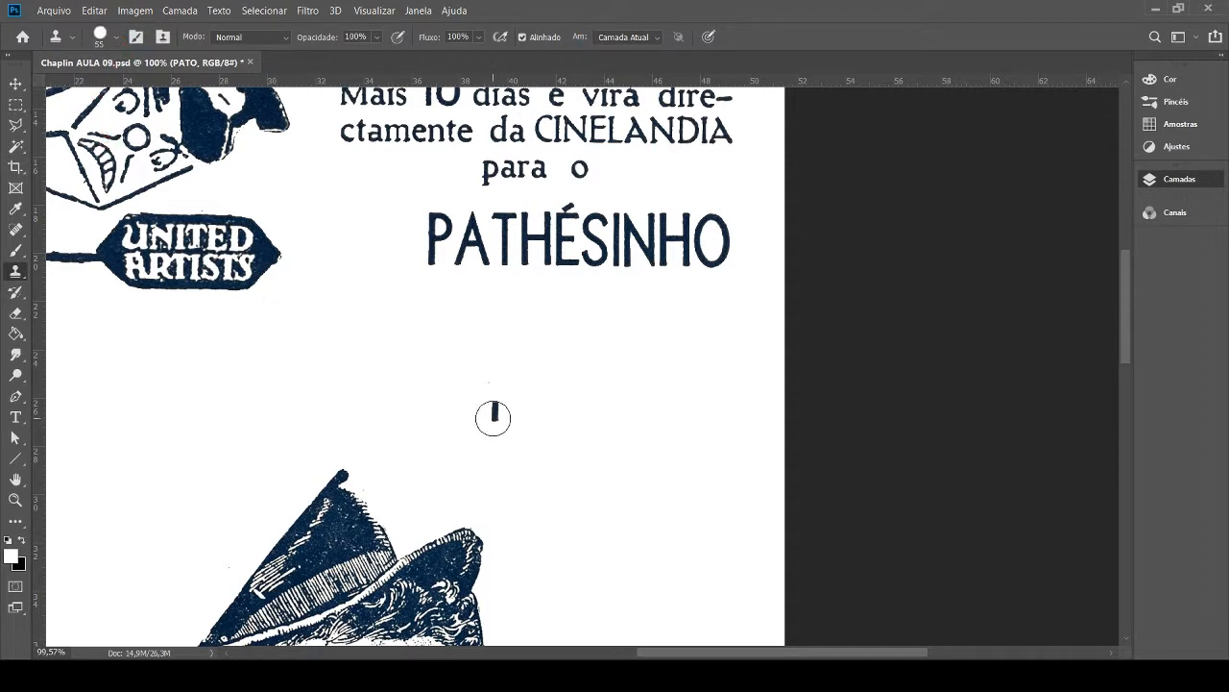
Clone the letters PAT into the blank area below PATHÉSINHO on the PATO layer and erase the leftover fragment of H.
mouse_move(491, 417)
left_mouse_down()
mouse_move(486, 378)
mouse_move(503, 387)
mouse_move(492, 422)
mouse_move(490, 377)
mouse_move(506, 386)
mouse_move(499, 368)
mouse_move(490, 423)
mouse_move(486, 365)
mouse_move(516, 378)
mouse_move(497, 393)
mouse_move(495, 418)
mouse_move(520, 415)
mouse_move(535, 384)
mouse_move(544, 416)
mouse_move(560, 417)
mouse_move(549, 375)
mouse_move(580, 379)
mouse_move(565, 380)
left_mouse_up()
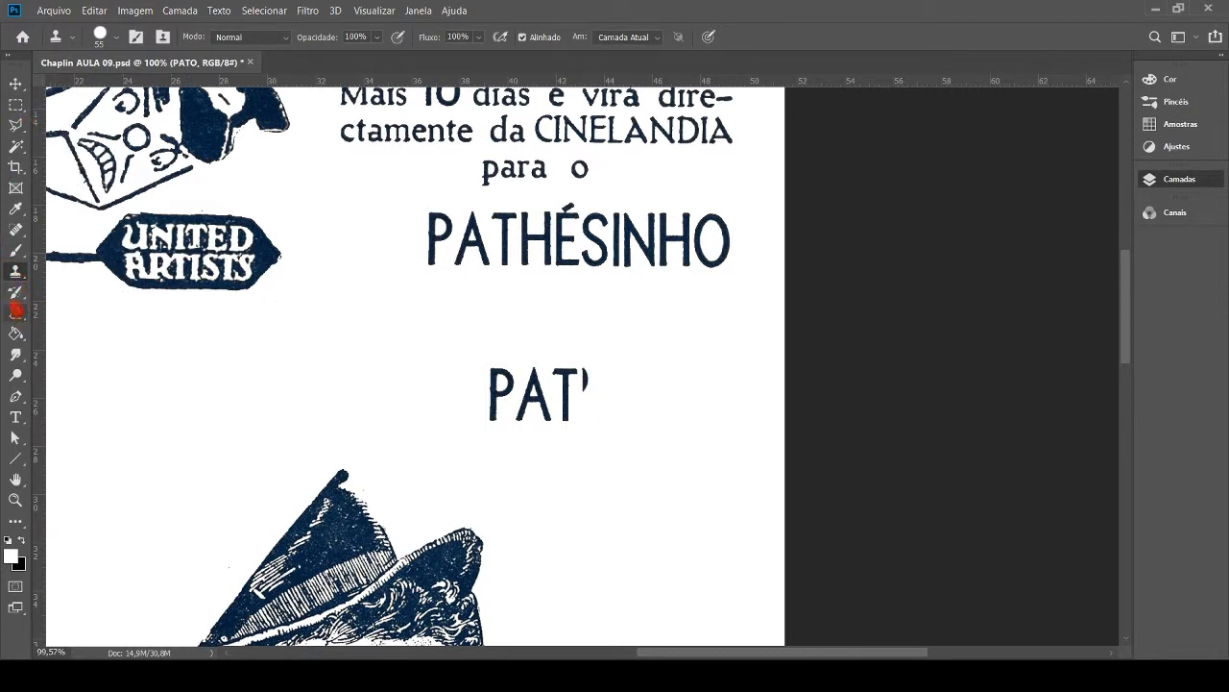
left_click(15, 313)
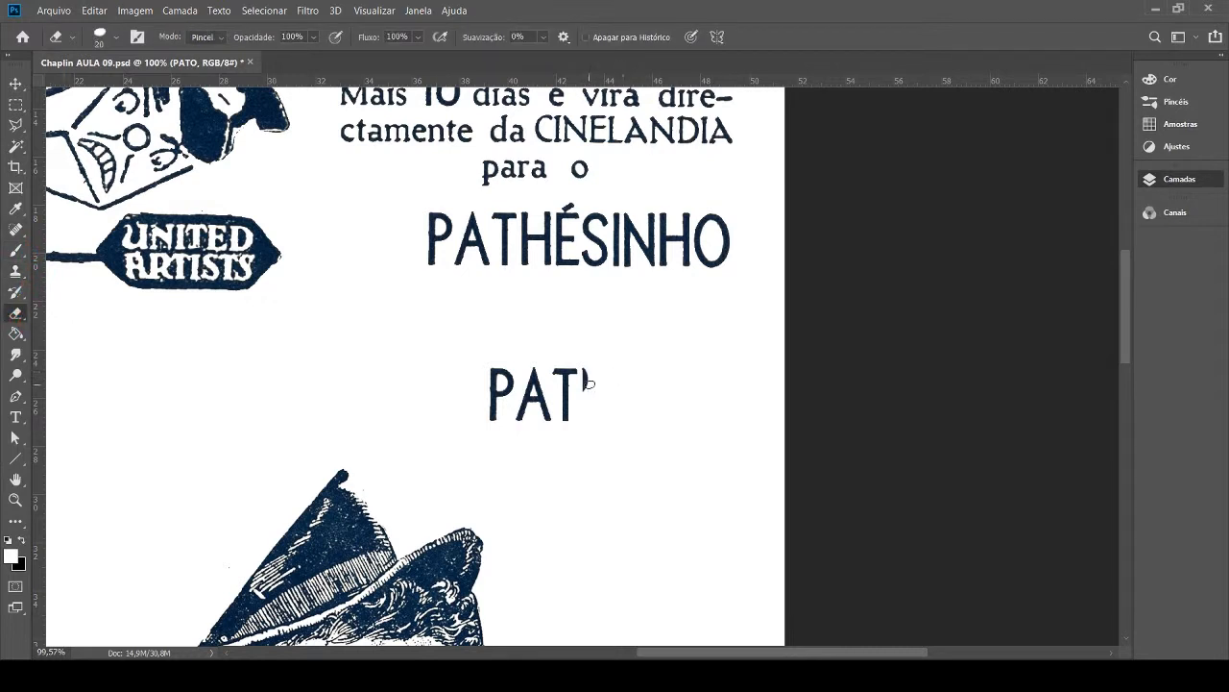
left_click_drag(586, 392, 585, 373)
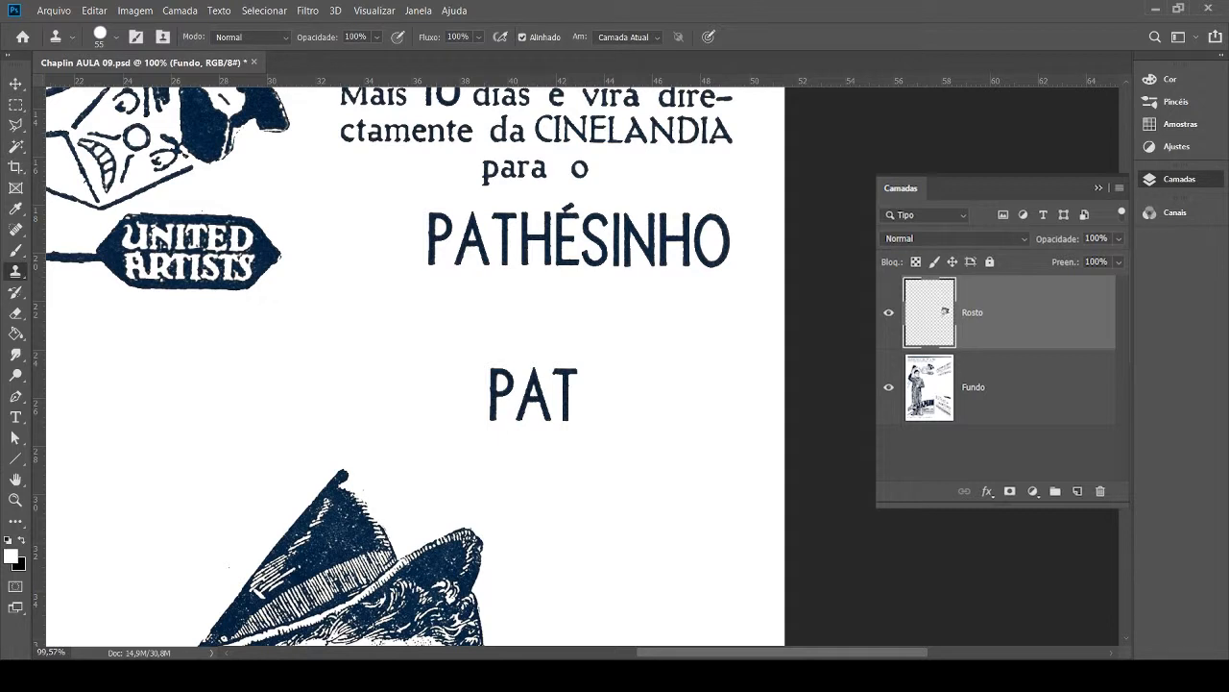
Sample the O of PATHÉSINHO on the Fundo layer and clone it after PAT on the PATO layer to complete the word PATO.
left_click(942, 411)
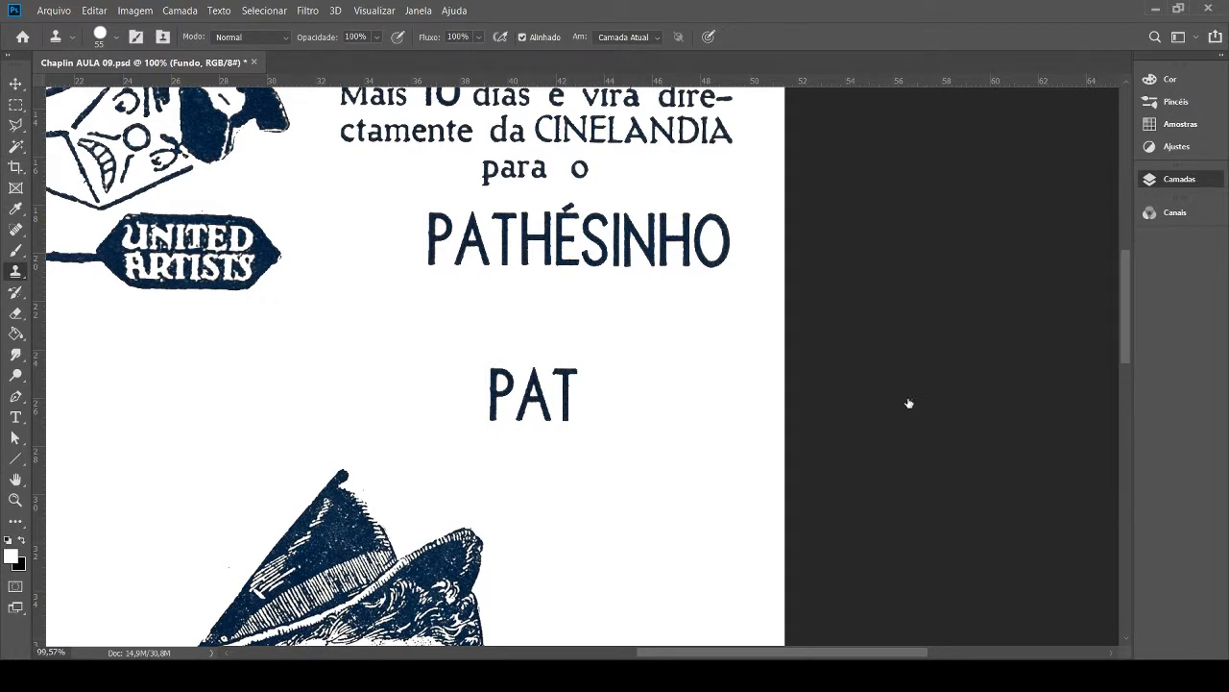
left_click(712, 264, "alt")
left_click(1006, 273)
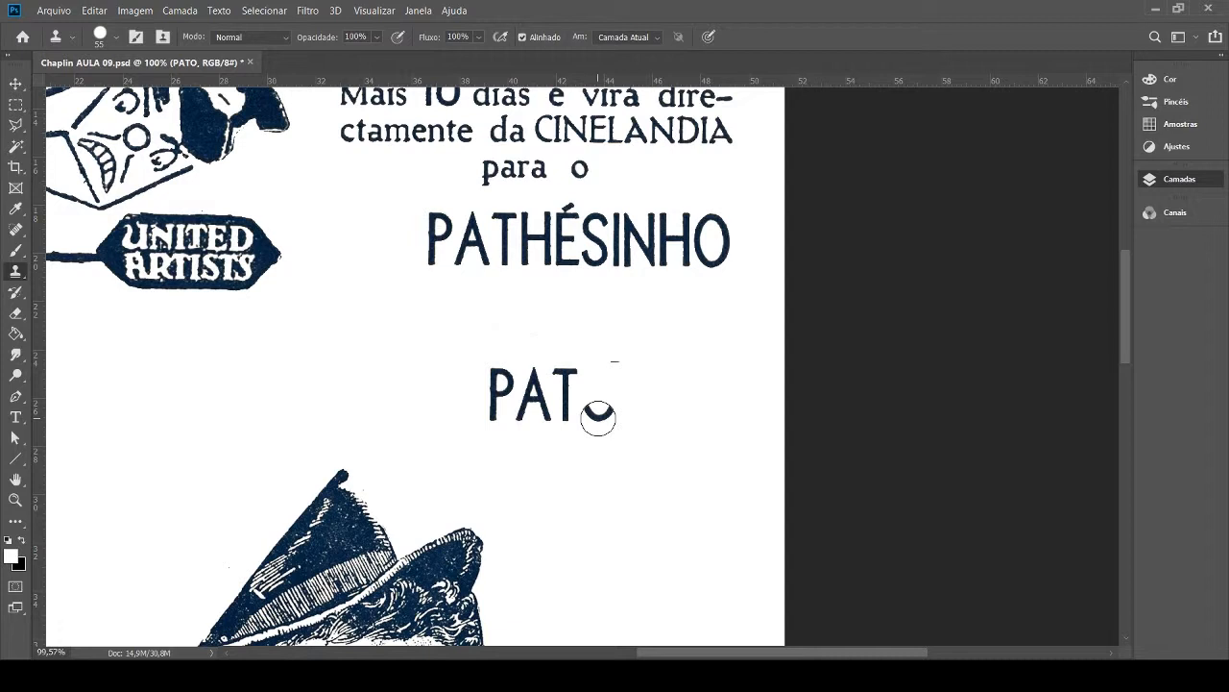
mouse_move(598, 418)
left_mouse_down()
mouse_move(600, 381)
mouse_move(605, 413)
left_mouse_up()
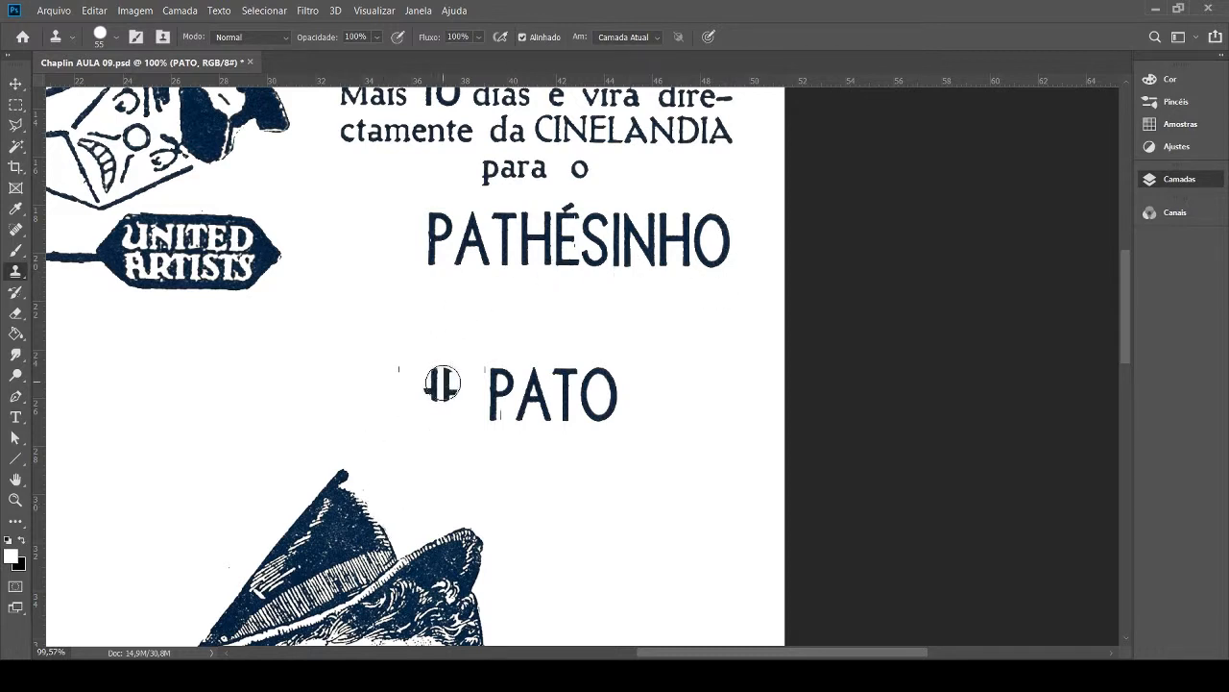
On the Fundo layer, sample the stripes below DOS CINEMAS and clone them slightly lower over the thick bar along its whole length.
scroll(562, 467, "down", 5)
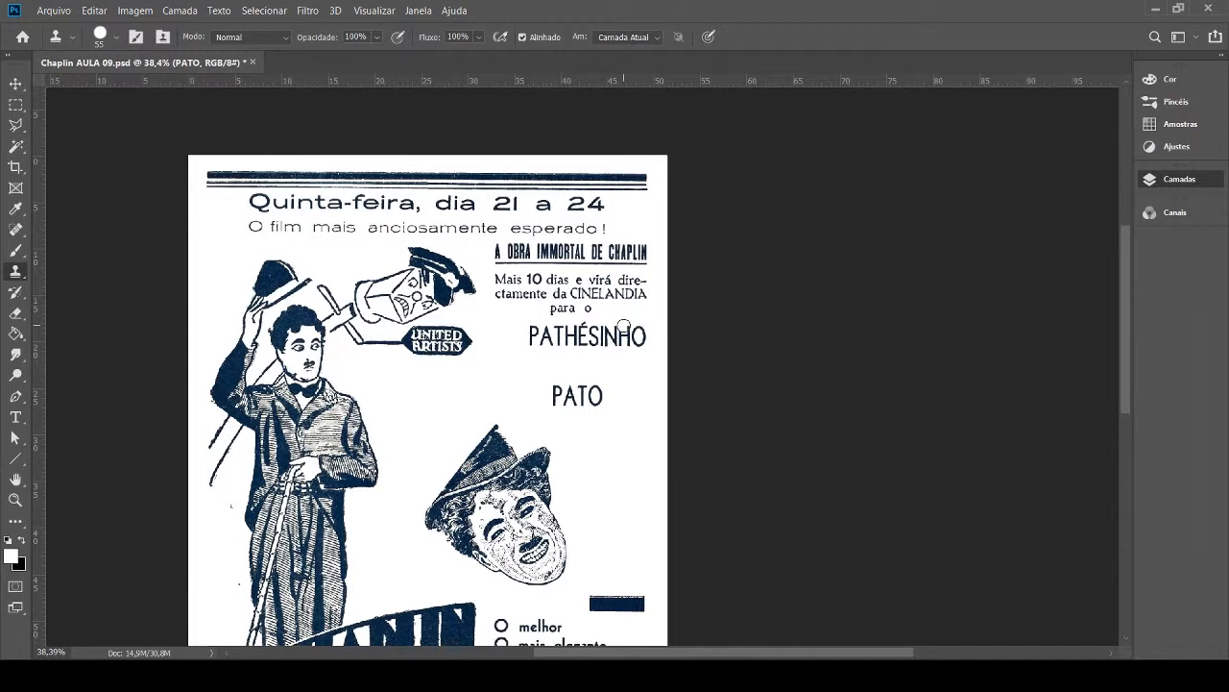
scroll(574, 410, "down", 2)
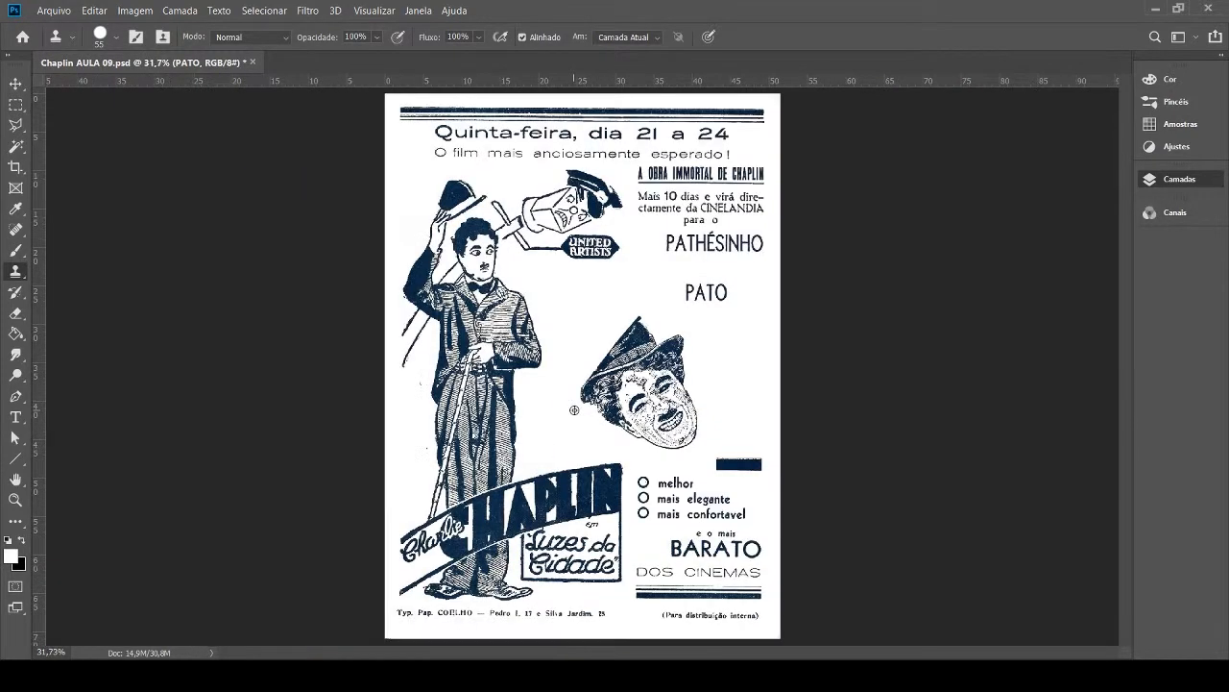
scroll(737, 605, "up", 4)
scroll(737, 605, "up", 6)
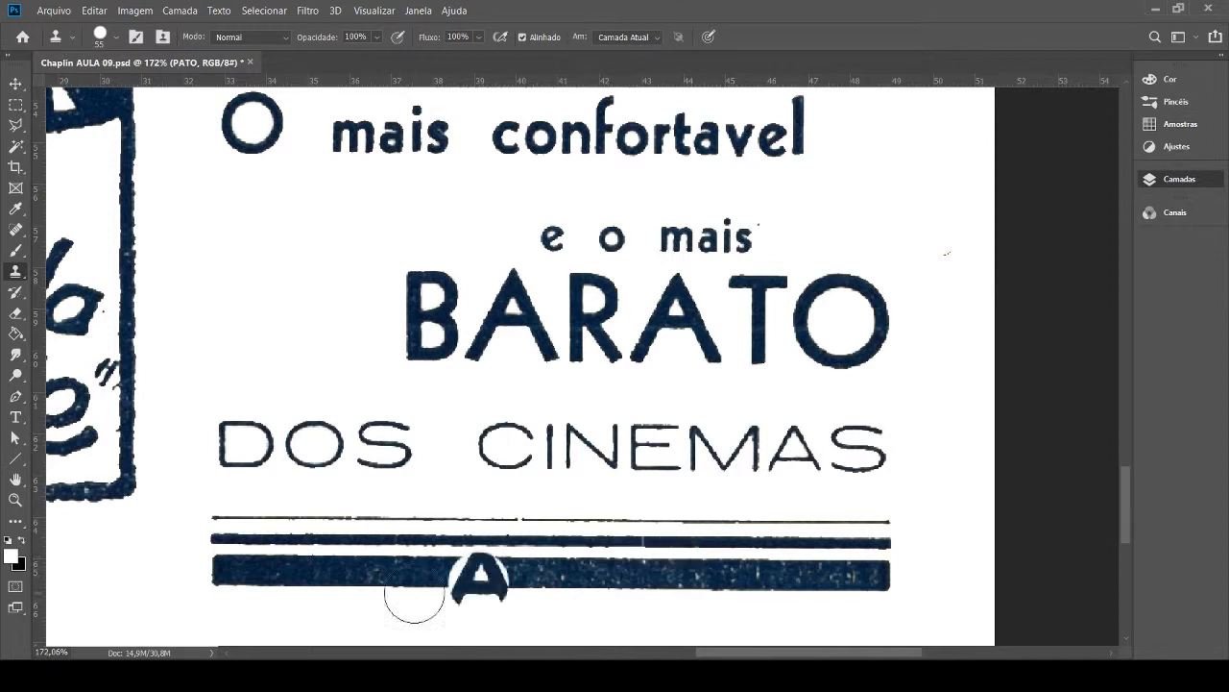
scroll(183, 544, "up", 1)
scroll(207, 567, "down", 2)
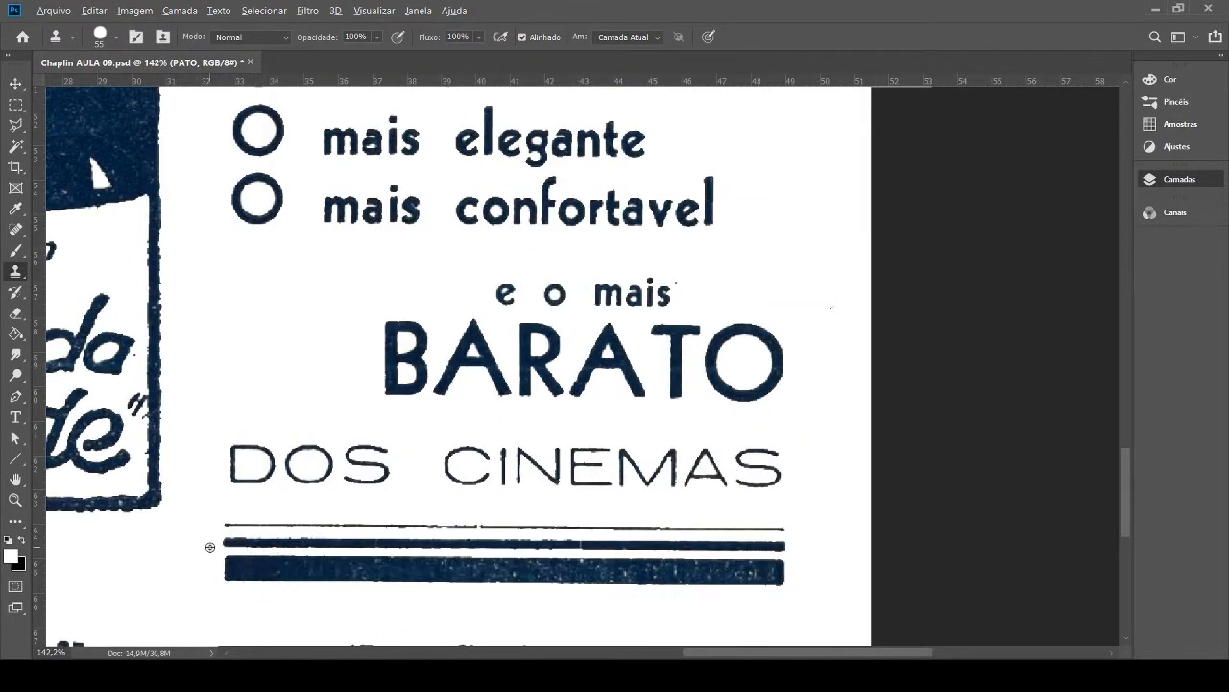
left_click(997, 429)
scroll(223, 467, "down", 2)
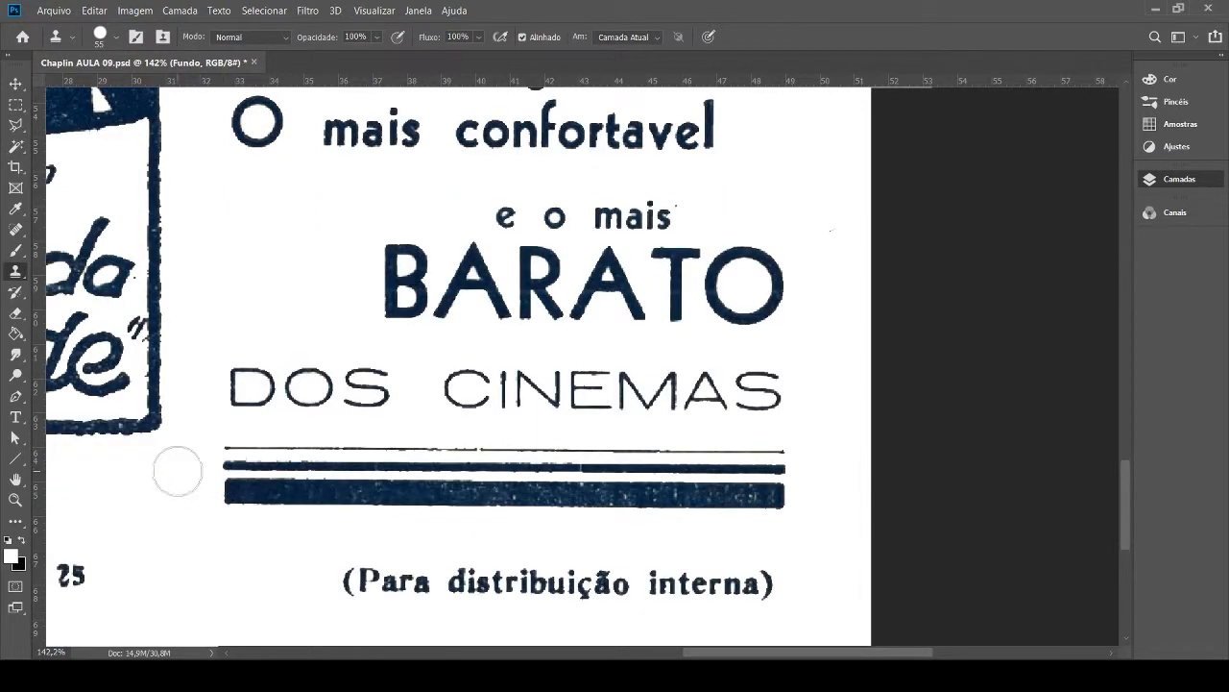
left_click(228, 466, "alt")
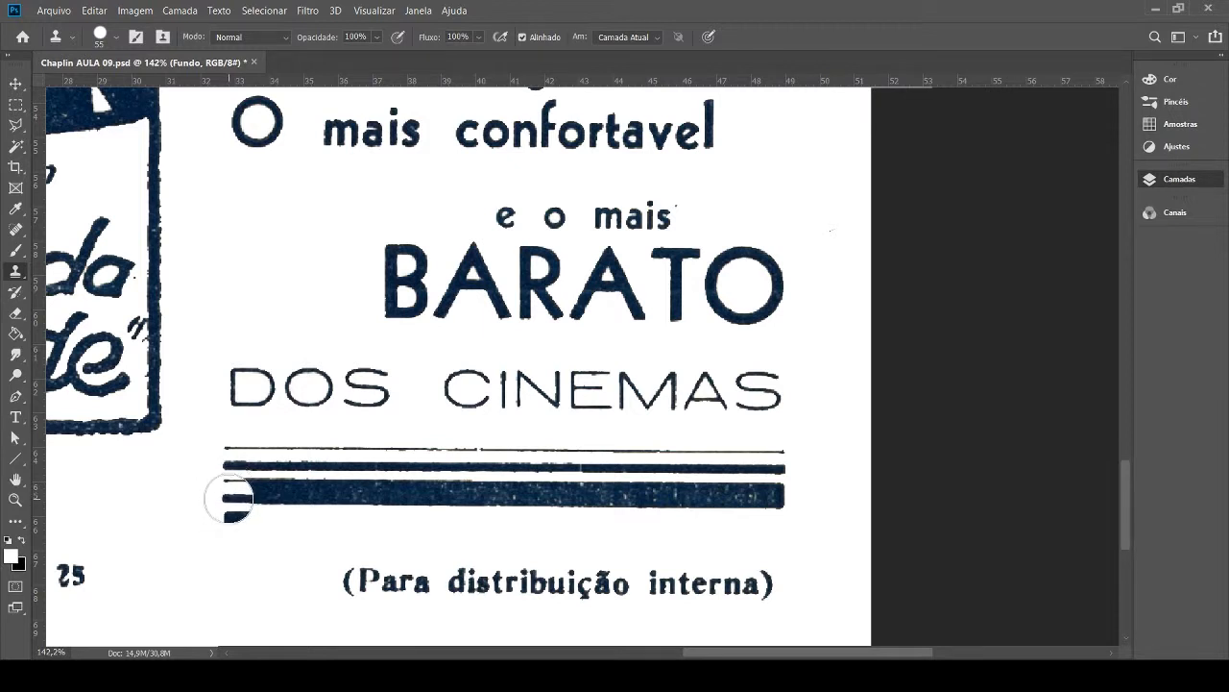
mouse_move(230, 497)
left_mouse_down()
mouse_move(797, 494)
mouse_move(768, 533)
mouse_move(687, 546)
mouse_move(502, 528)
mouse_move(217, 541)
mouse_move(233, 538)
left_mouse_up()
scroll(513, 492, "down", 5)
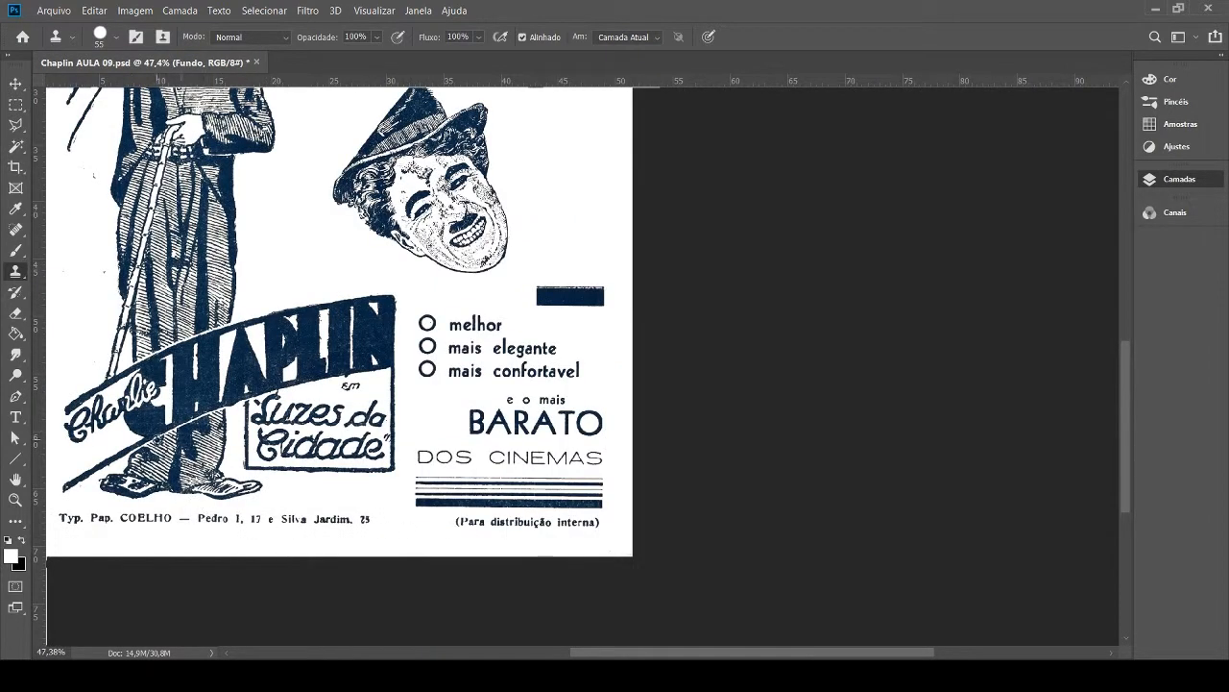
scroll(403, 524, "down", 2)
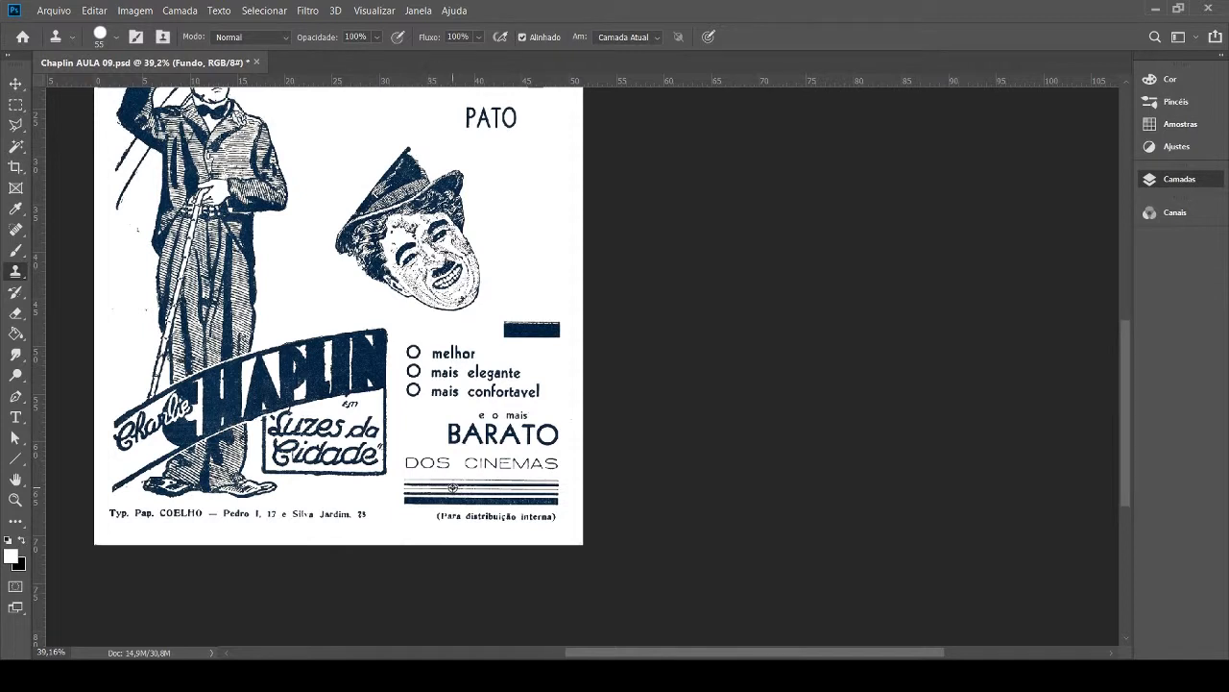
key("ctrl+0")
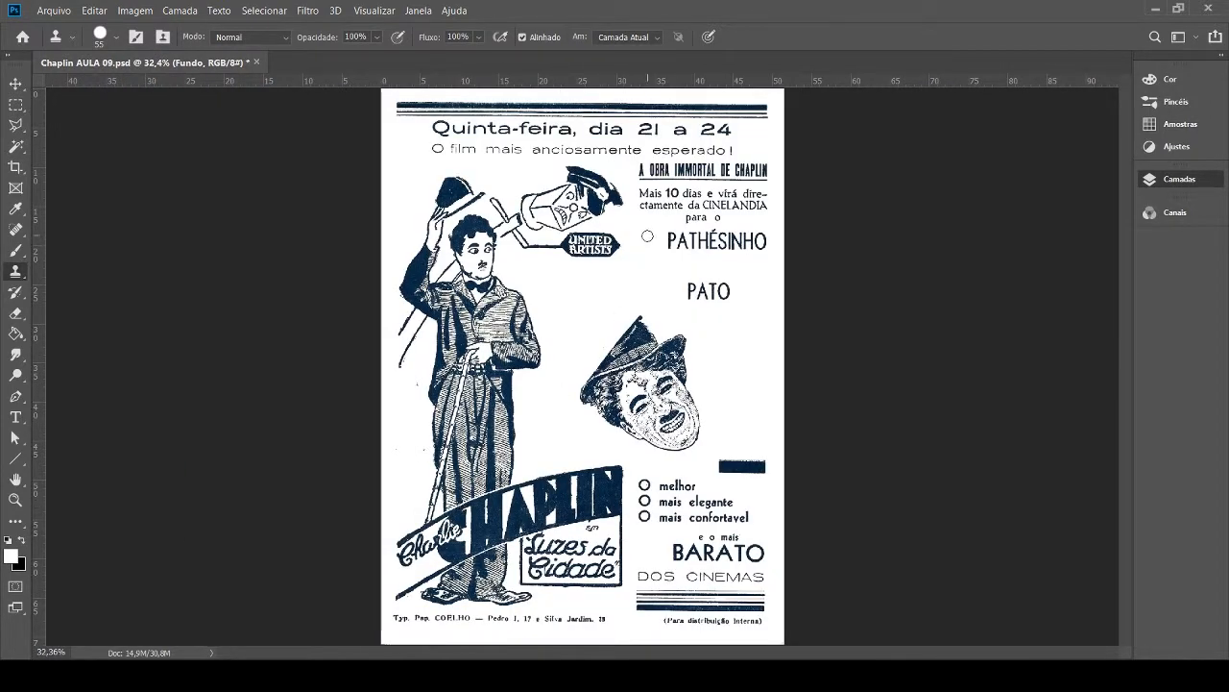
Toggle the visibility of the PATO and Rosto layers to compare them, and leave both hidden.
scroll(729, 280, "up", 2)
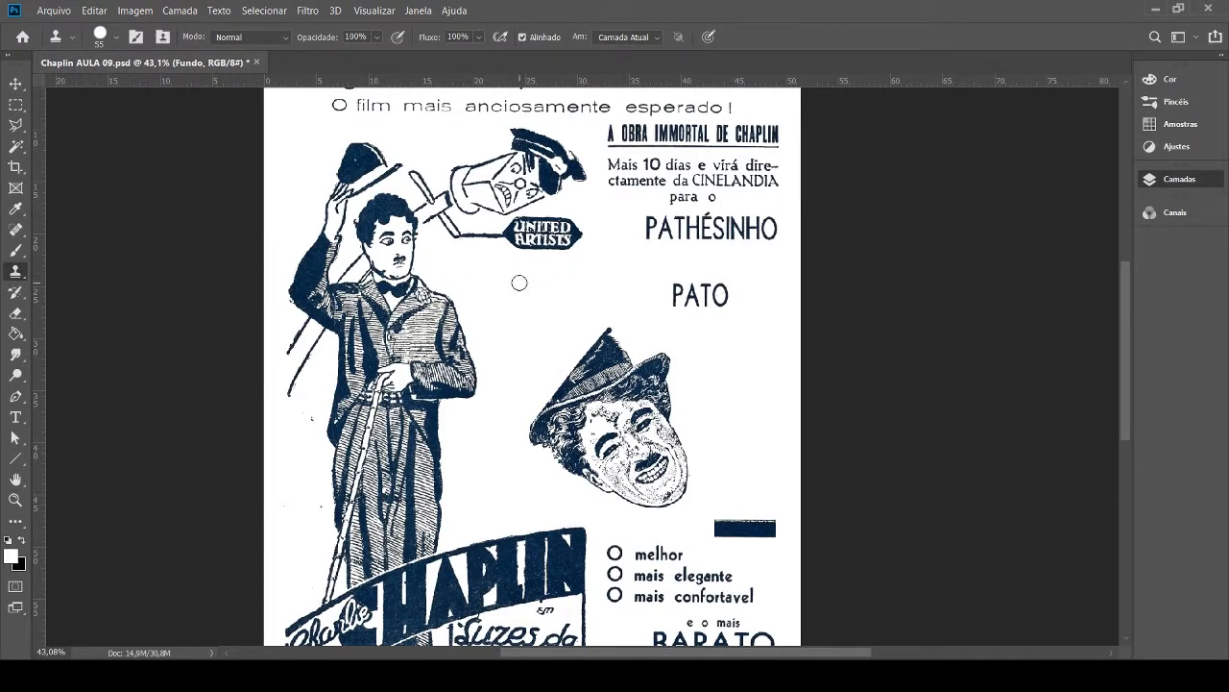
scroll(520, 282, "down", 1)
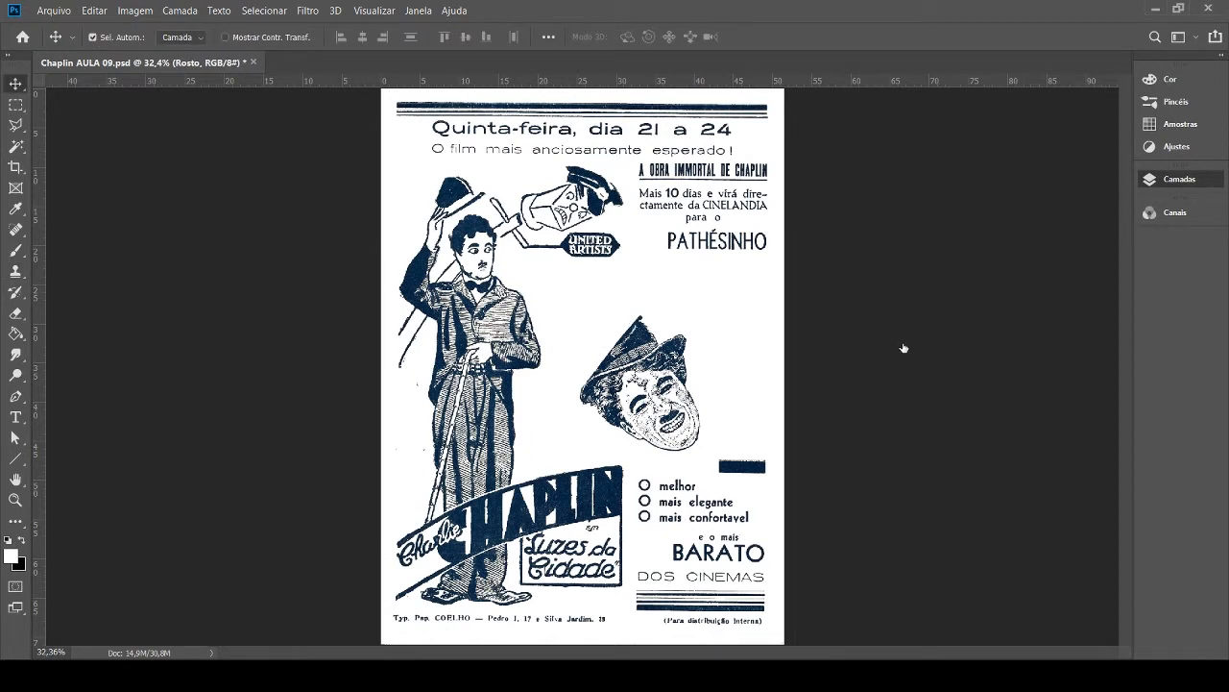
left_click(903, 348)
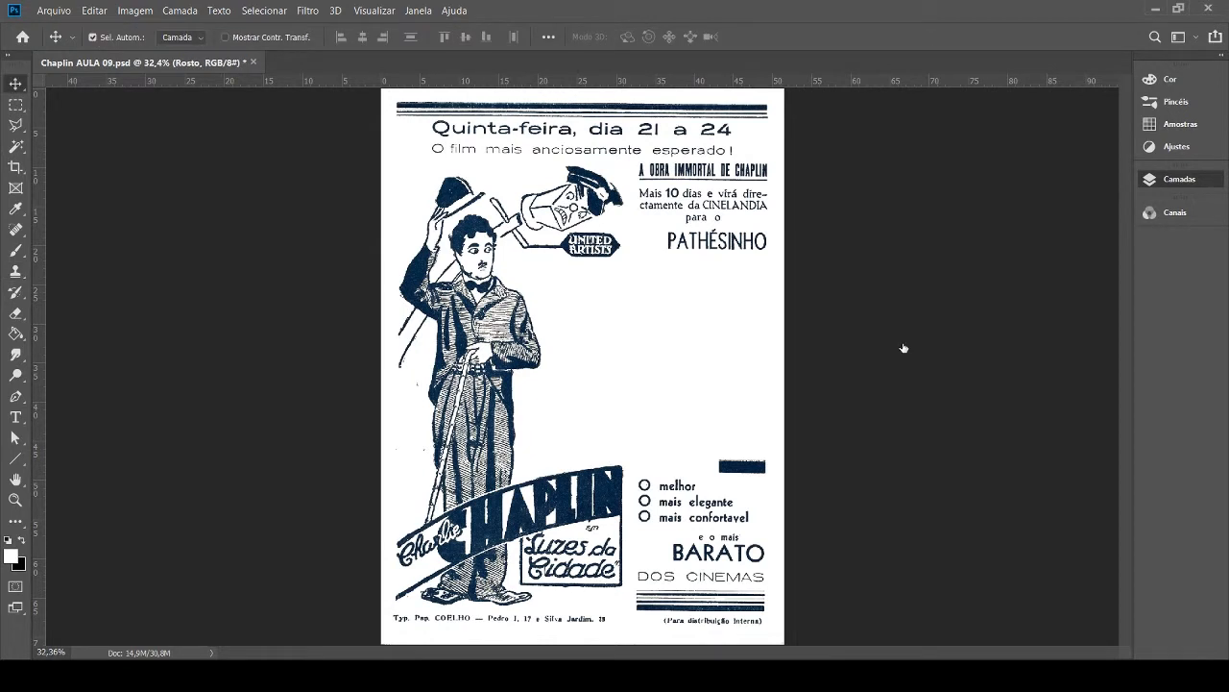
left_click(904, 276)
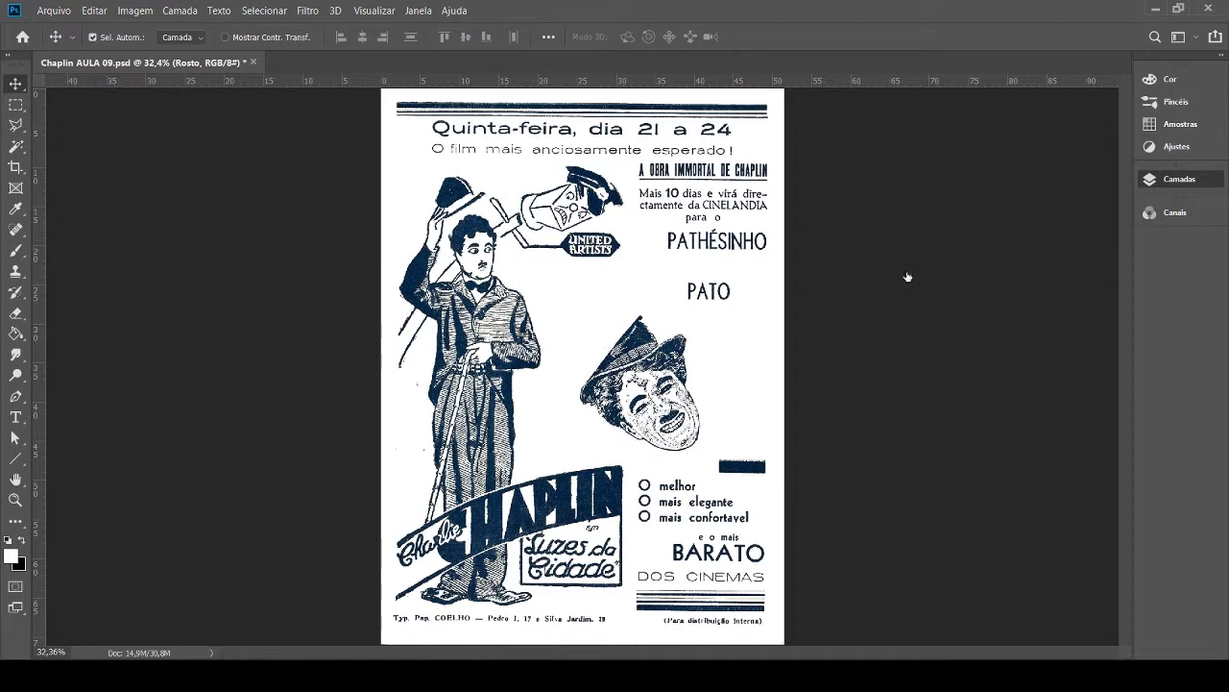
left_click(908, 276)
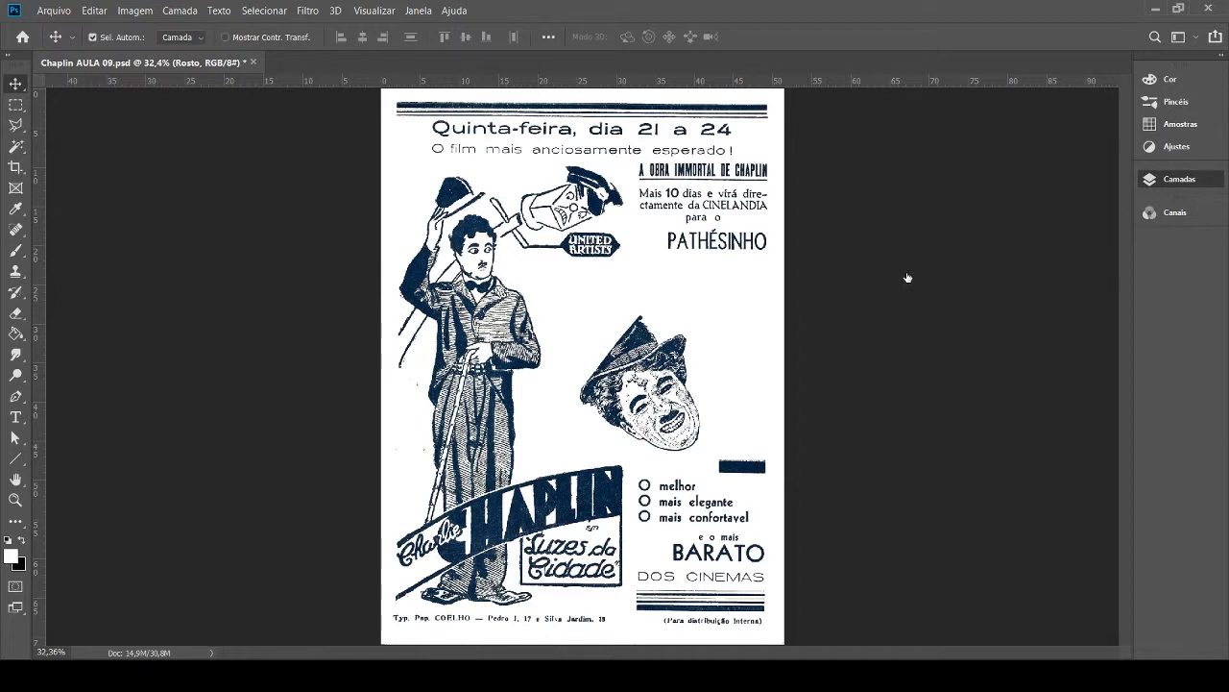
left_click(906, 349)
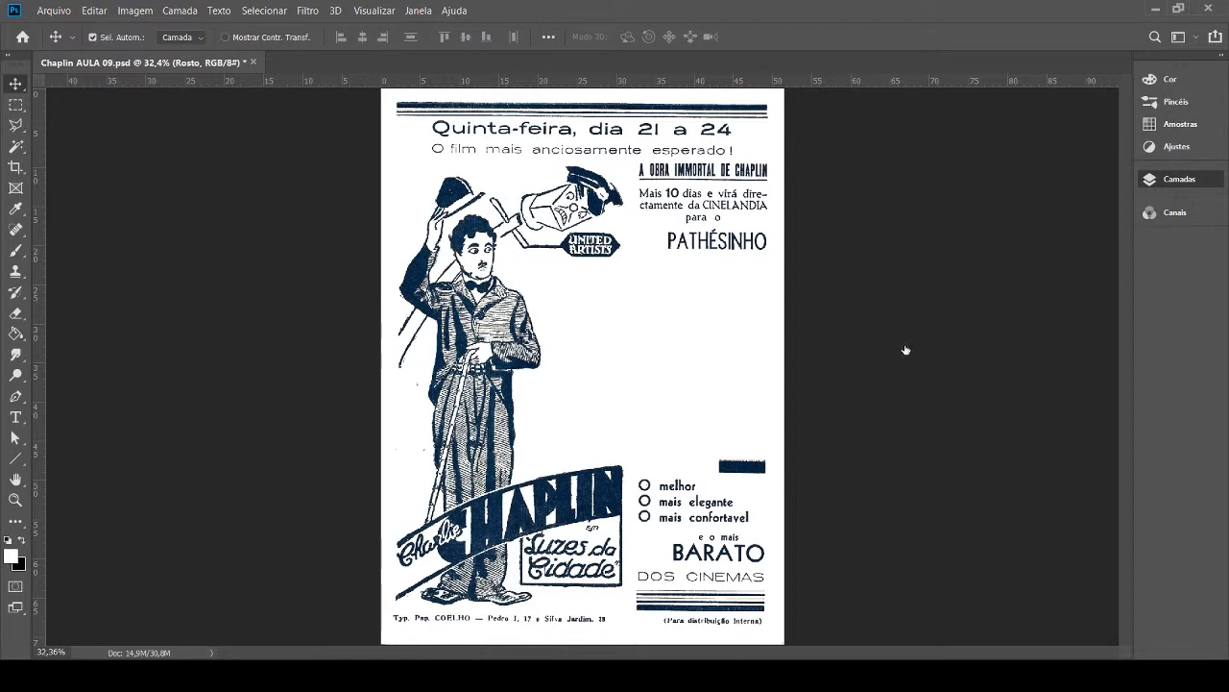
Select the right-hand text column on the Fundo layer with a rectangular marquee and distort its left corners vertically inward to give it perspective.
left_click(15, 104)
left_click(1042, 416)
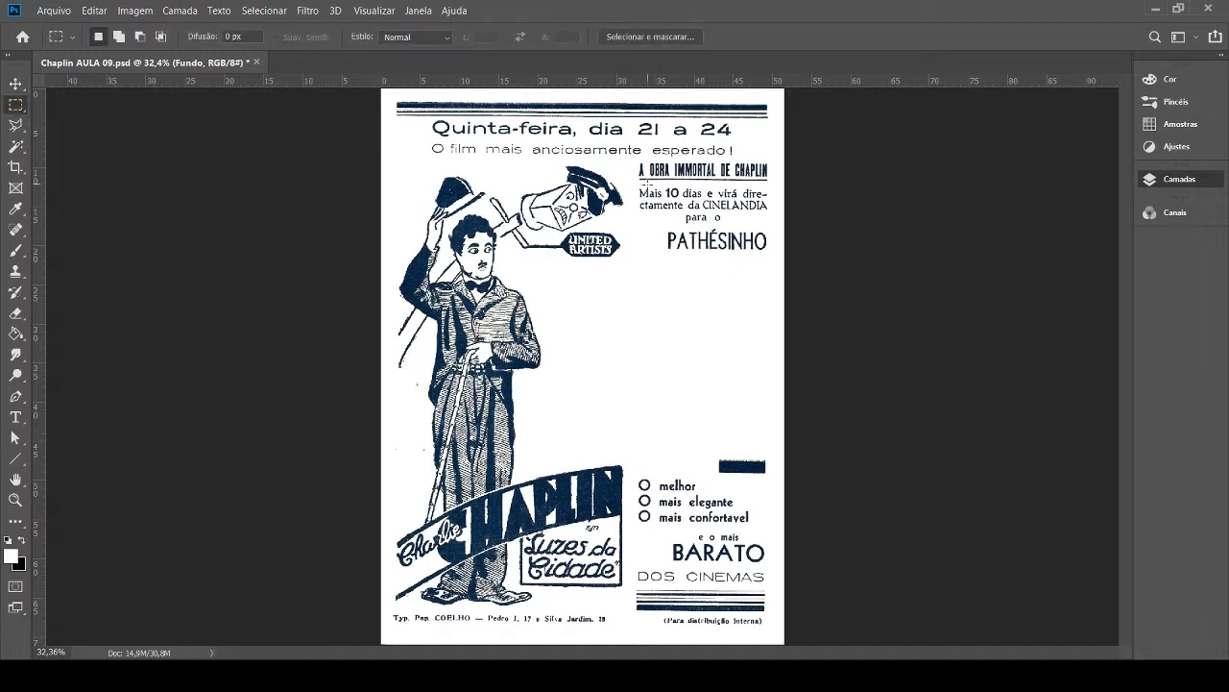
left_click_drag(629, 159, 773, 634)
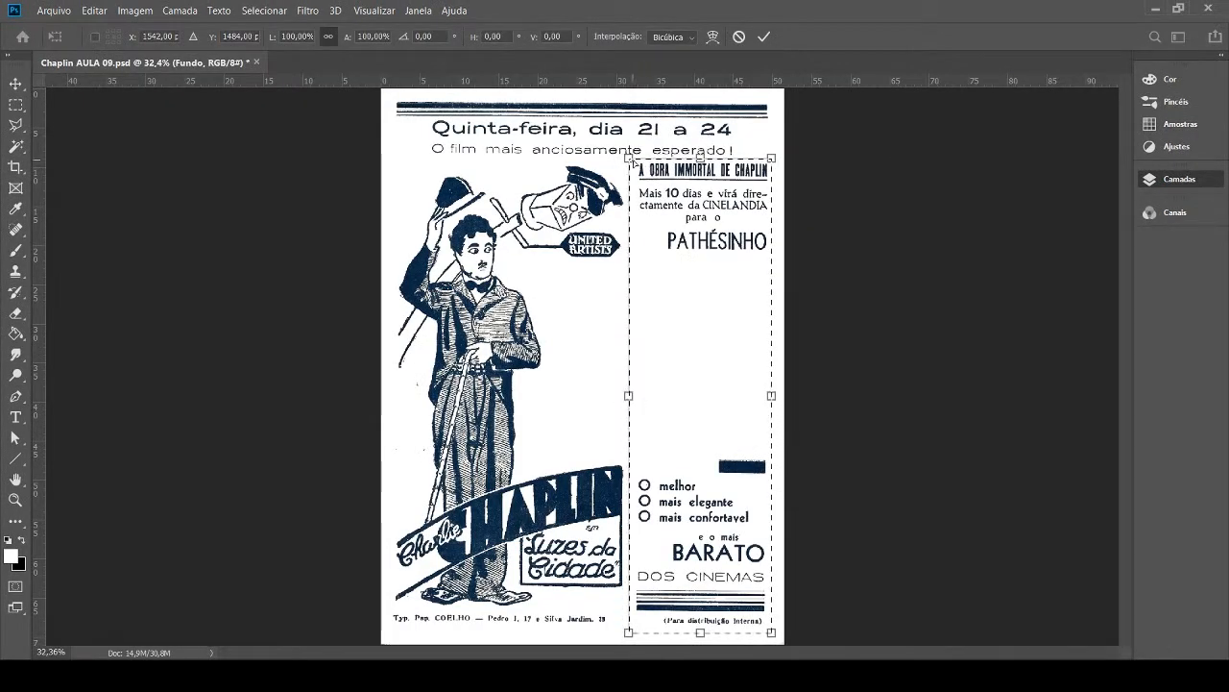
left_click_drag(630, 158, 630, 234)
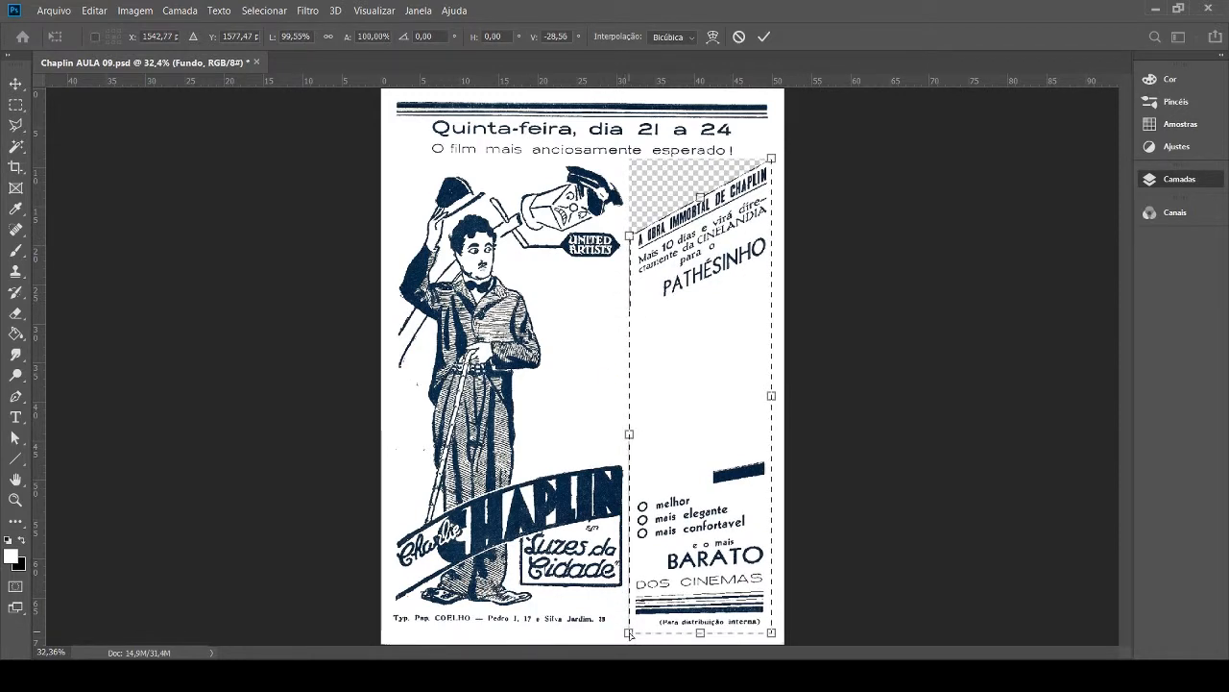
left_click_drag(630, 634, 630, 543)
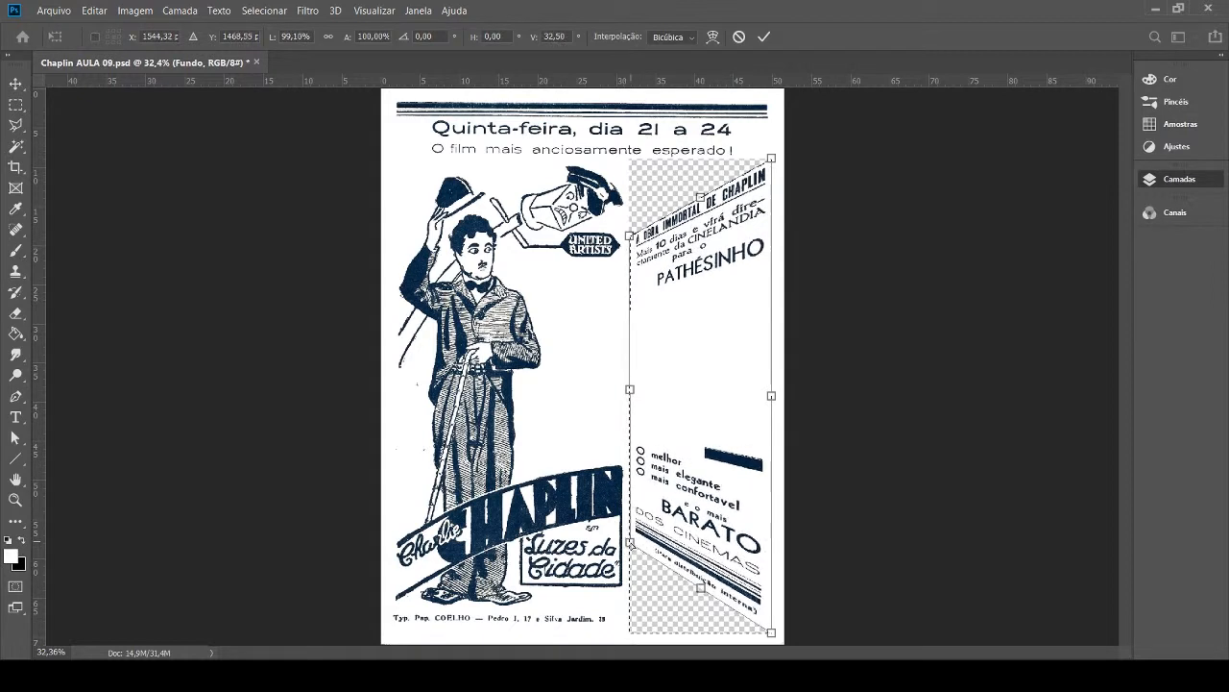
mouse_move(771, 158)
left_mouse_down()
mouse_move(779, 341)
mouse_move(769, 163)
left_mouse_up()
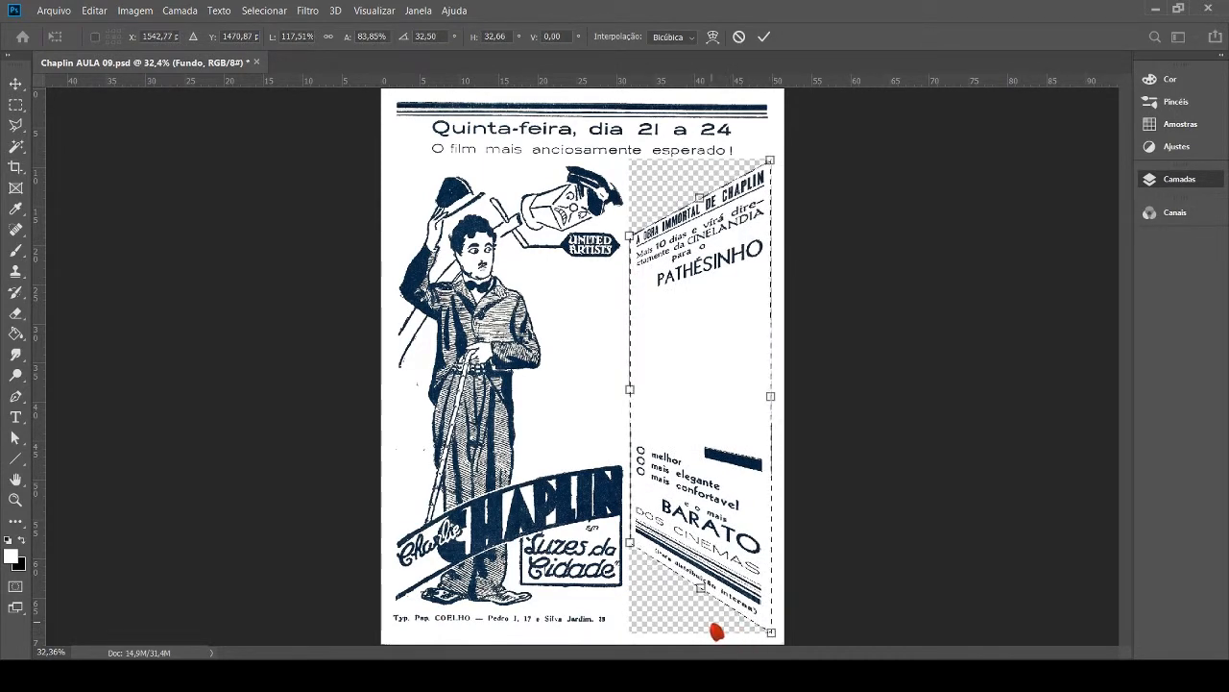
left_click_drag(630, 235, 634, 218)
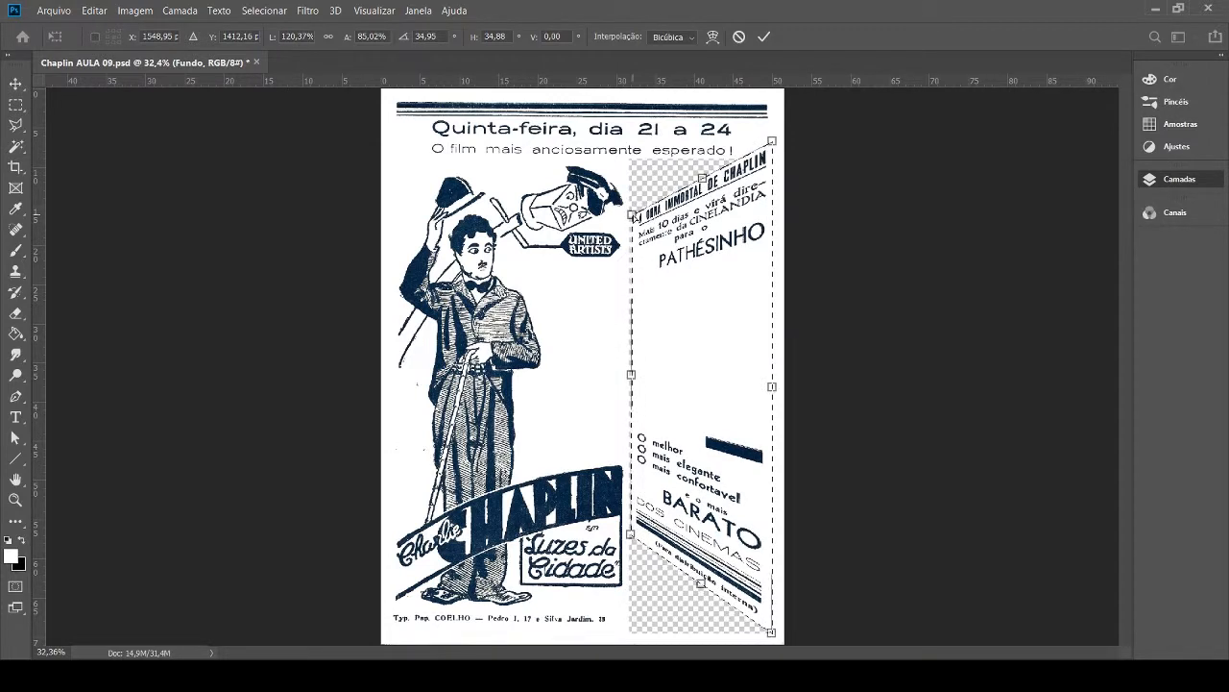
key("Return")
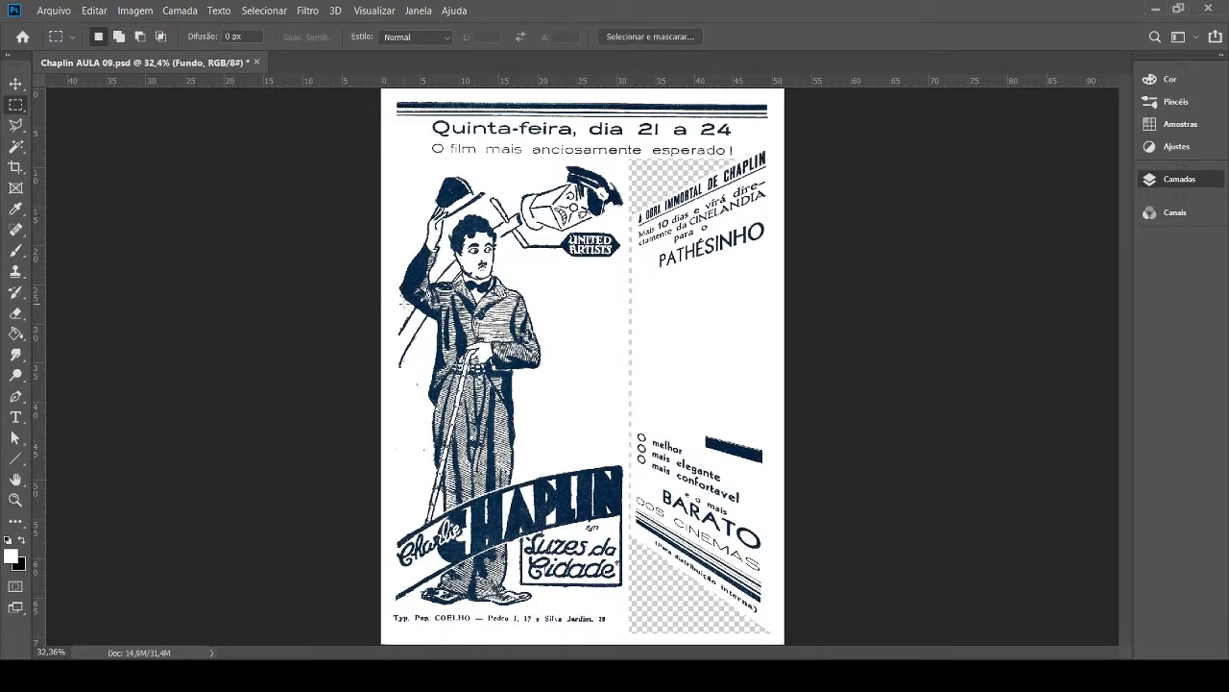
Fill the transparent gaps above and below the slanted text column with white using the Paint Bucket tool.
left_click(15, 333)
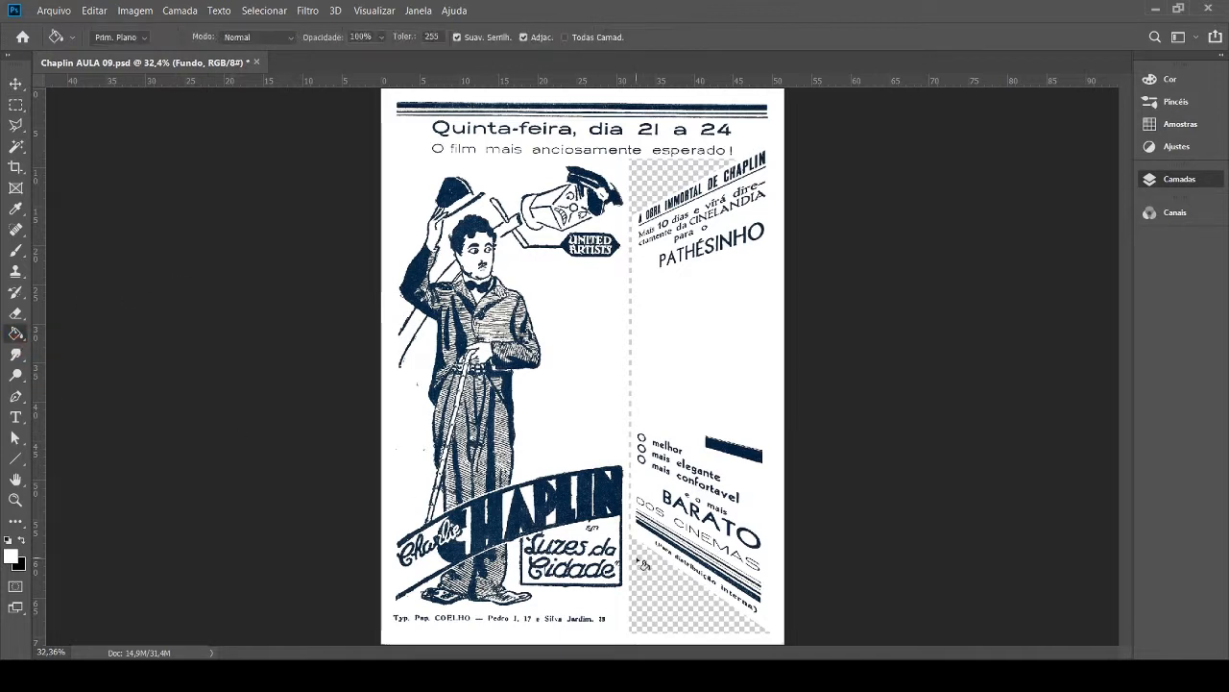
left_click(641, 564)
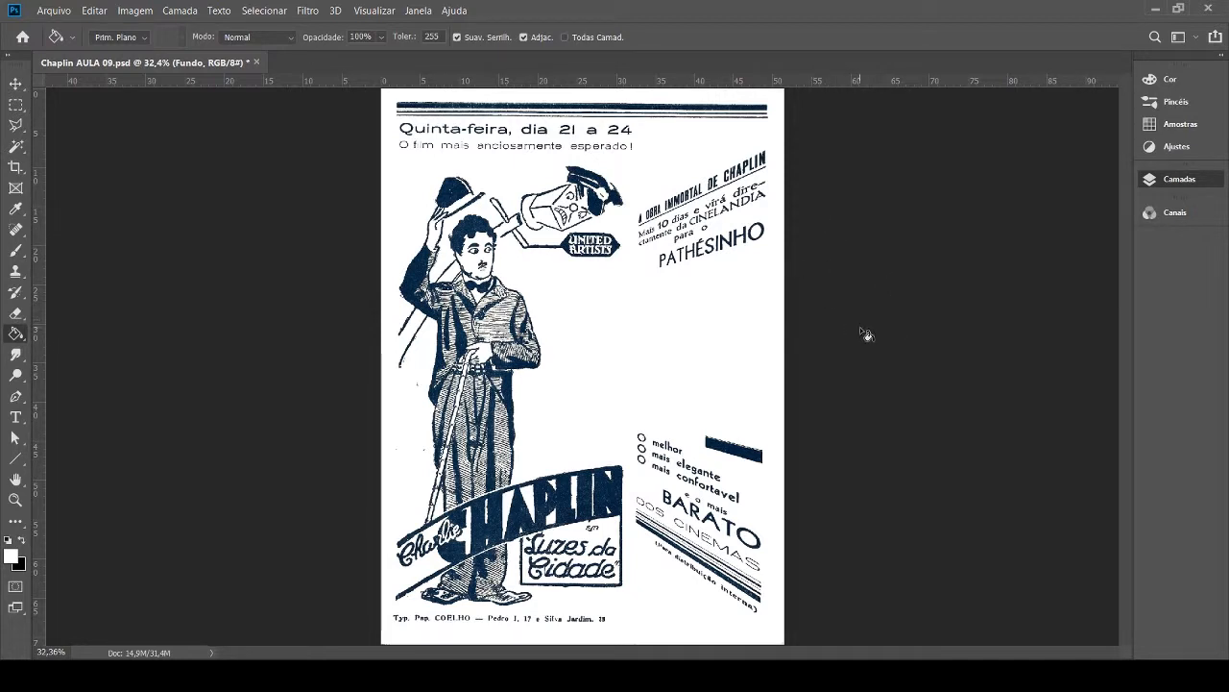
Show and select the Rosto layer, and move the large face into the text column between PATHÉSINHO and the melhor line.
key("ctrl+z")
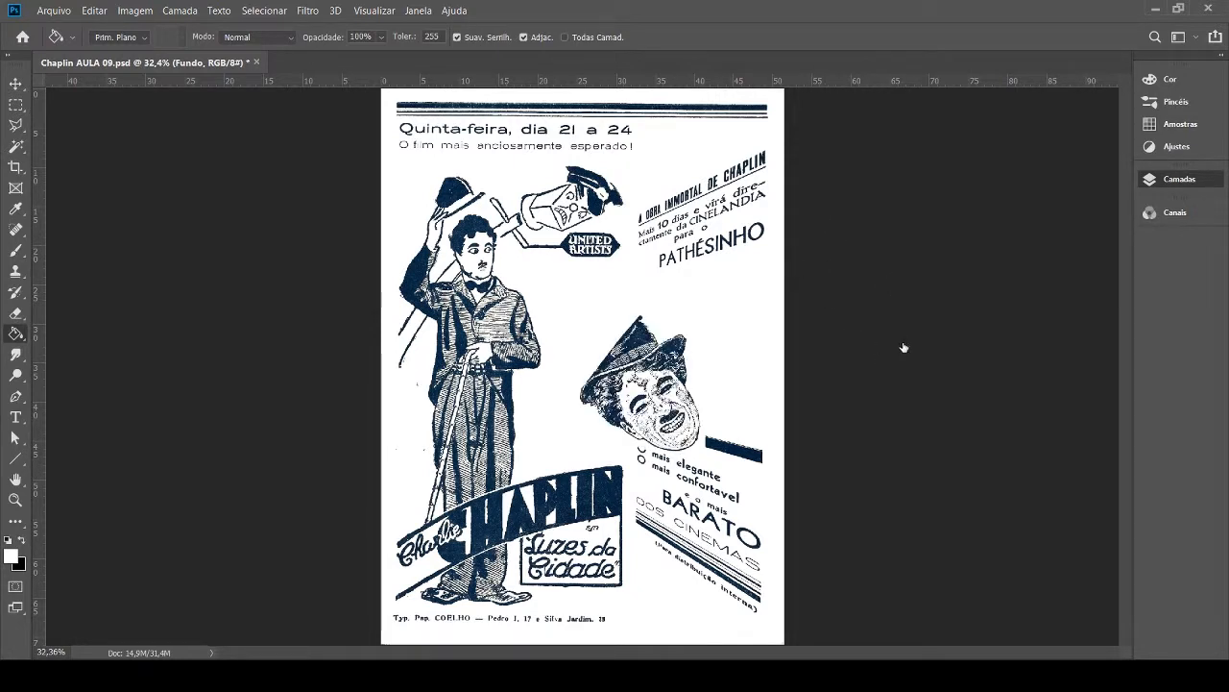
key("ctrl+z")
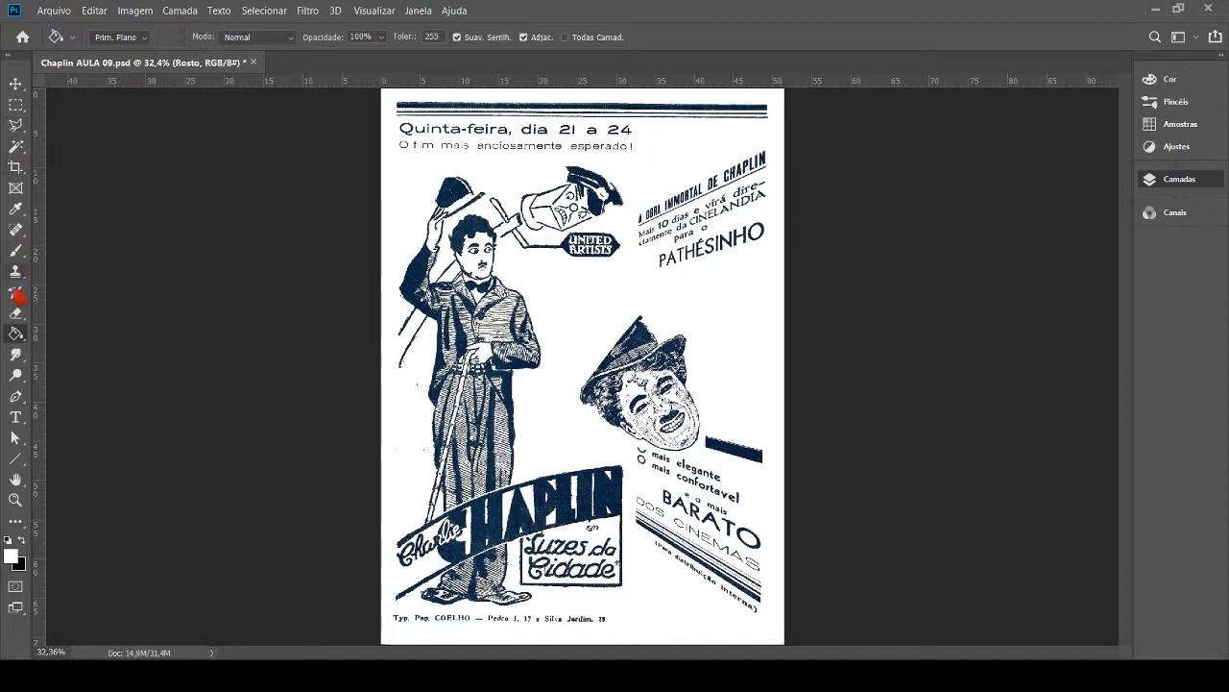
key("v")
left_click_drag(639, 375, 702, 326)
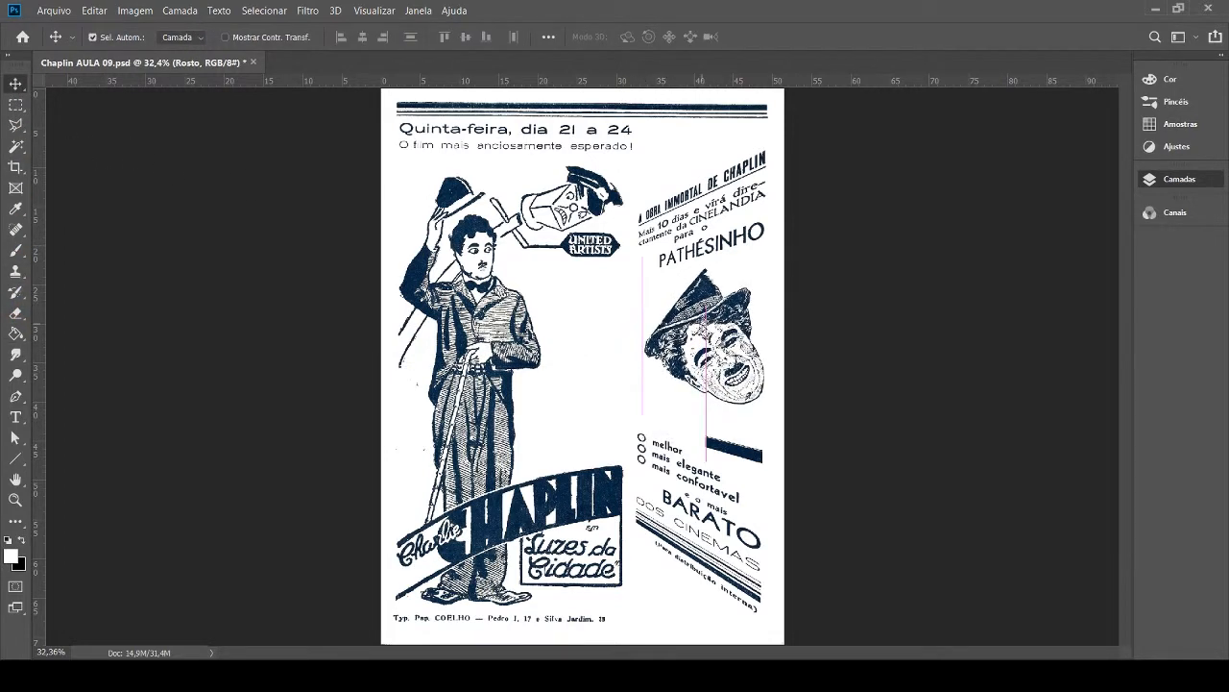
Shrink the face with Free Transform to about 64%, flip and tilt it, and place it in the gap below PATHÉSINHO.
key("ctrl+t")
left_click_drag(776, 258, 731, 314)
left_click_drag(687, 363, 701, 339)
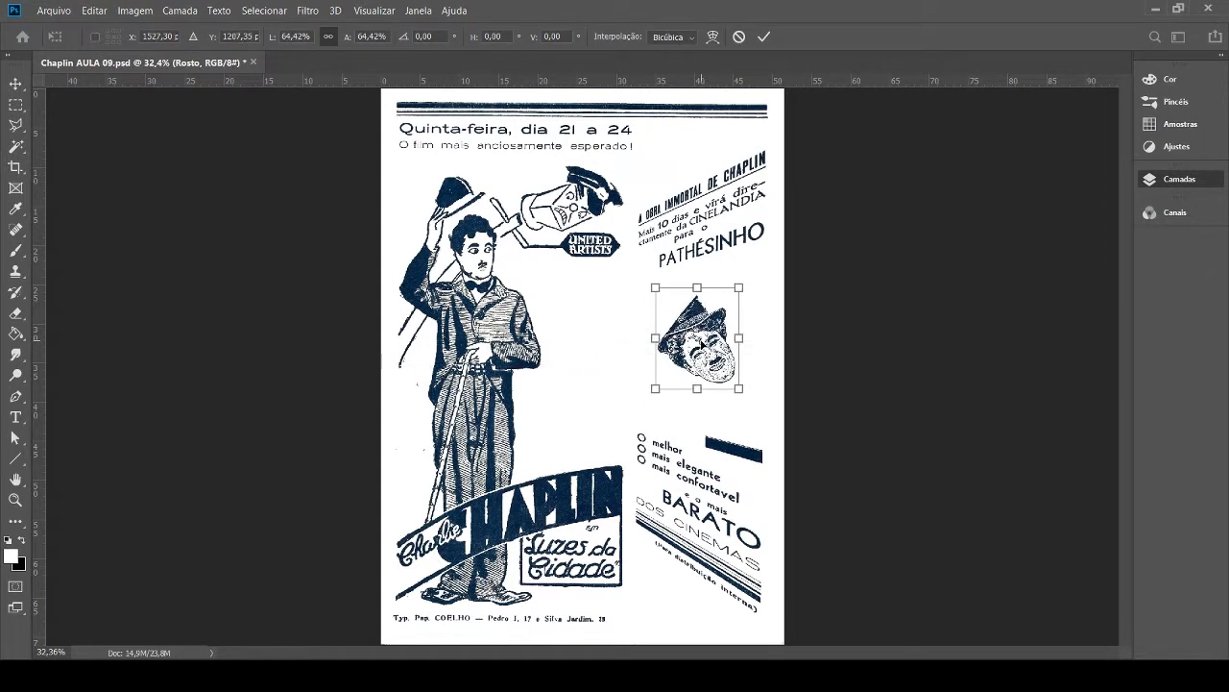
key("Return")
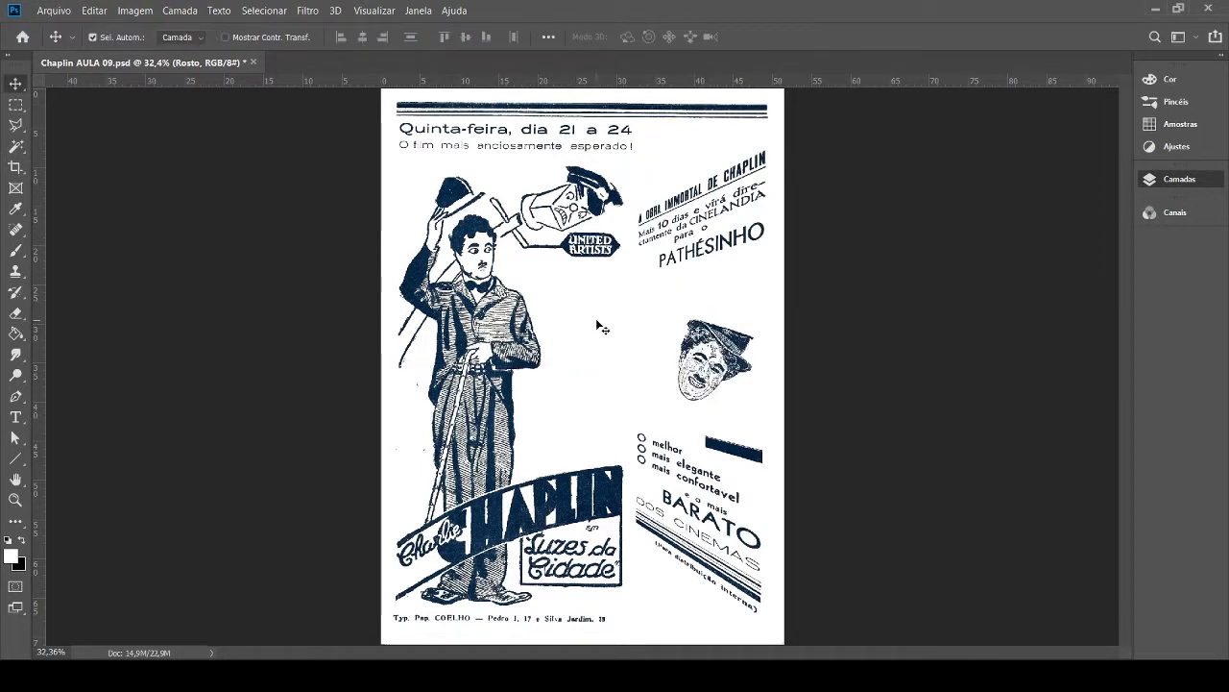
Save the edited poster document Chaplin AULA 09.psd.
left_click(54, 11)
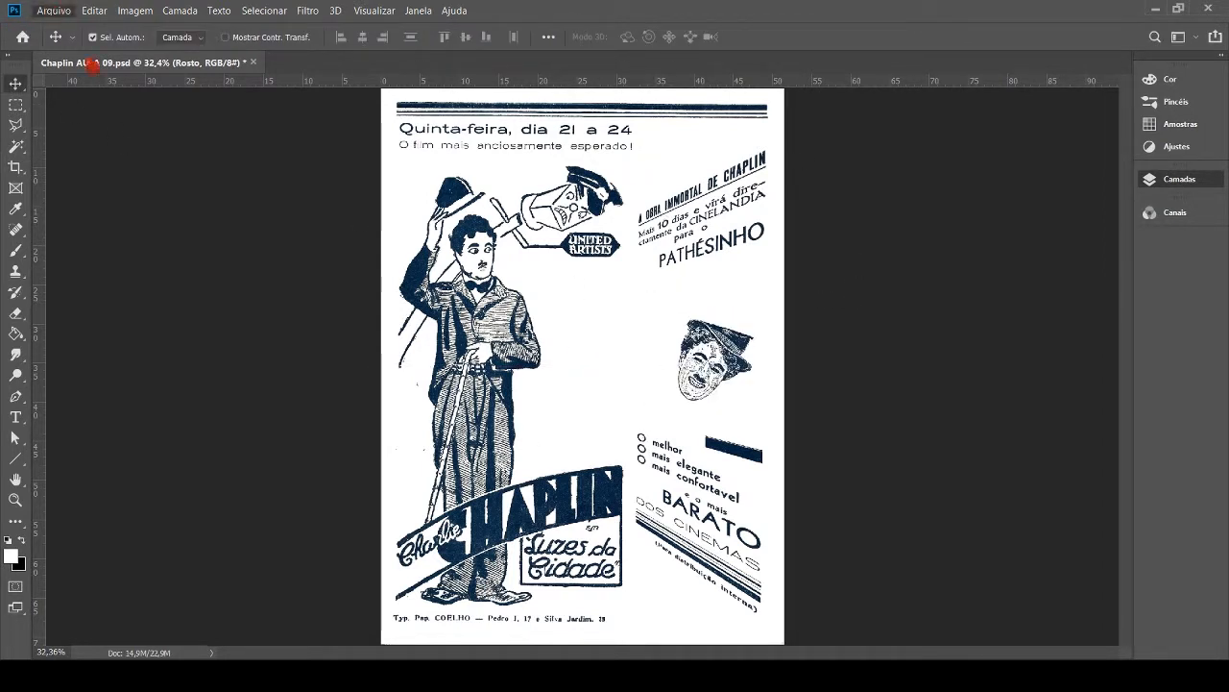
left_click(104, 185)
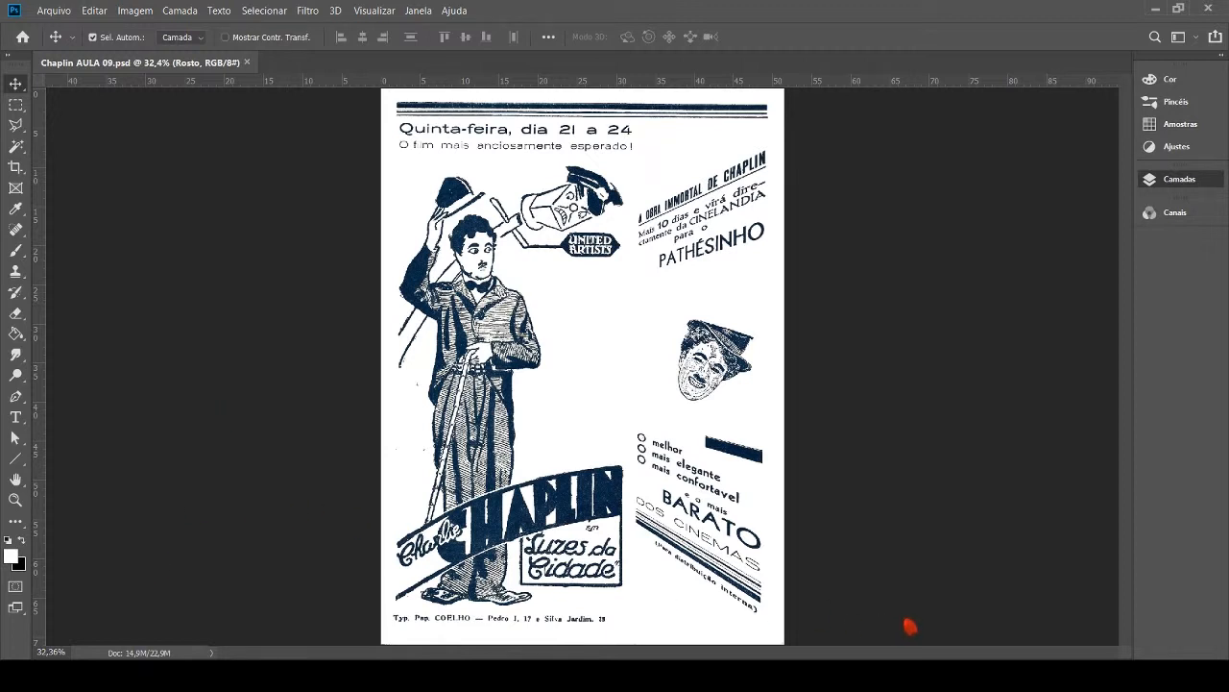
key("ctrl+s")
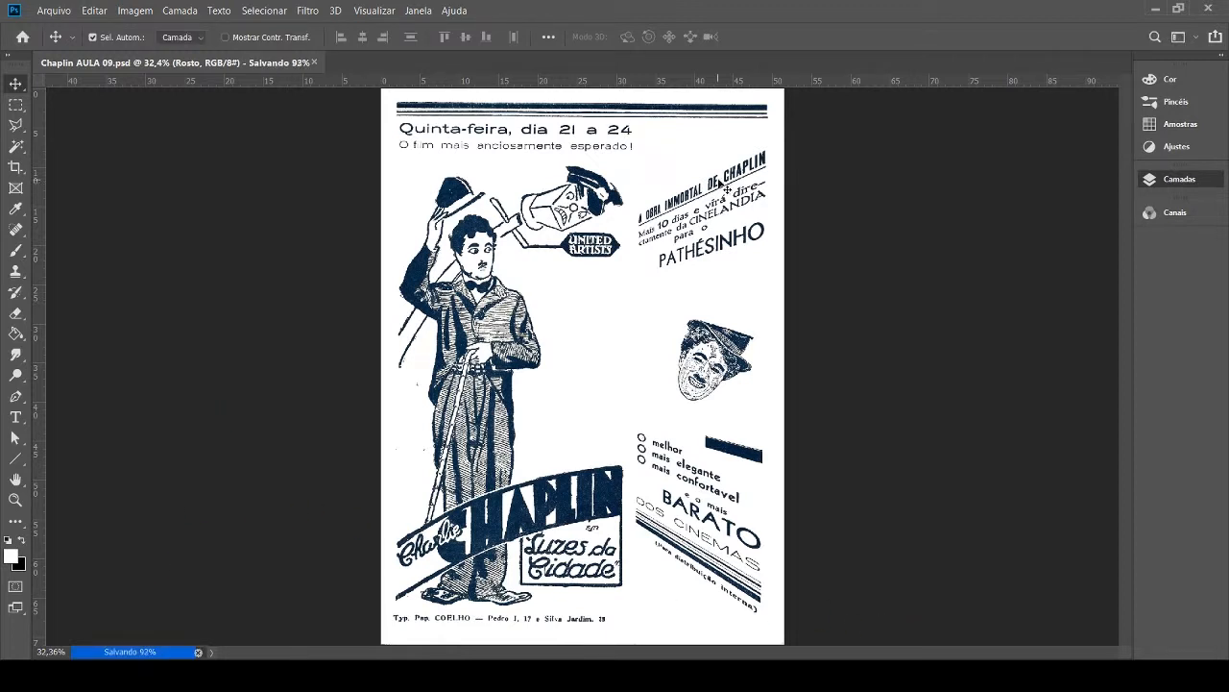